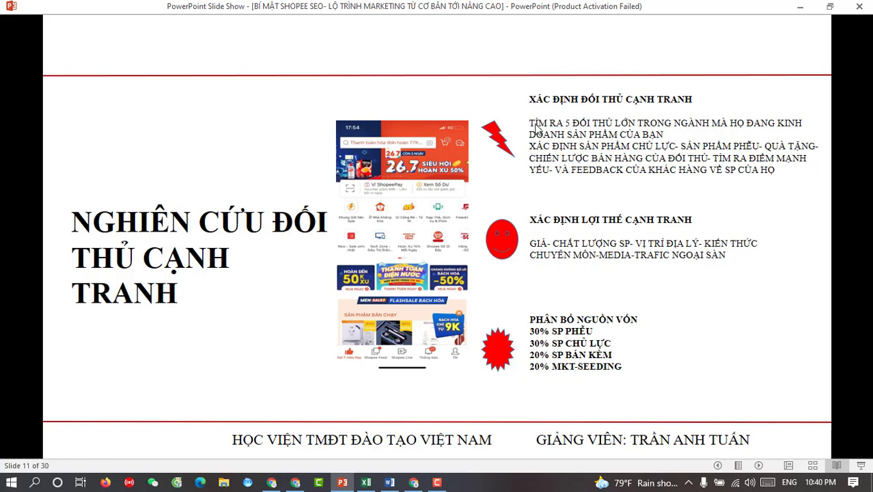
Switch to Chrome and open the Atosa Shopee Marketing web app in a new tab
click(272, 483)
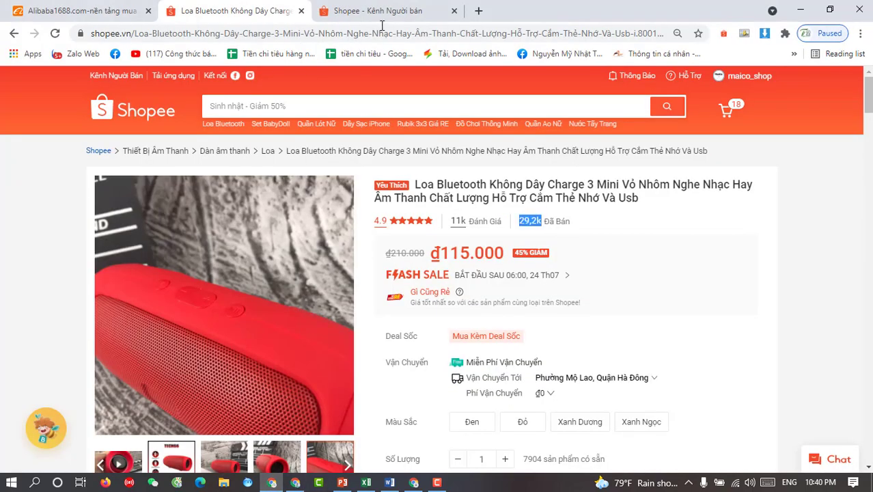
click(478, 11)
text(atos)
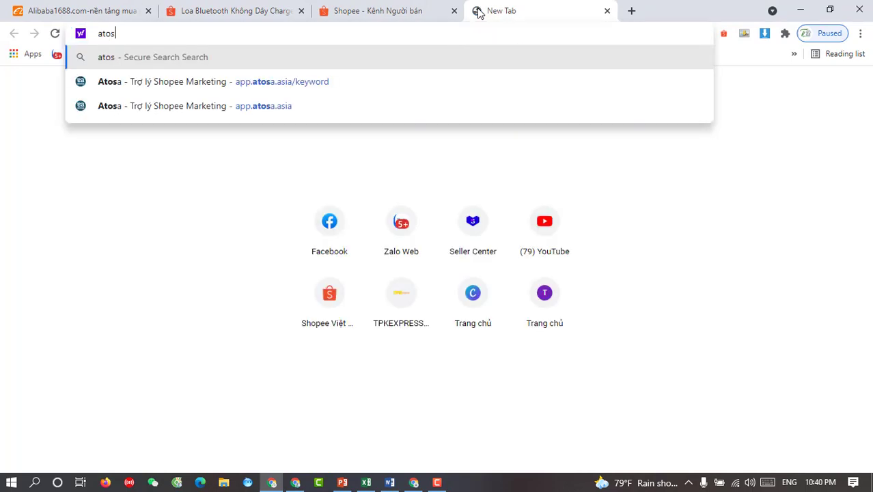
click(219, 82)
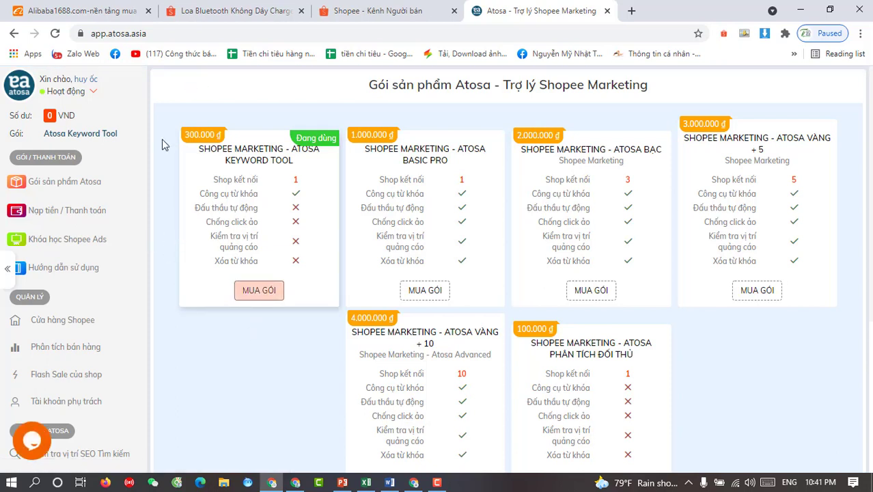
Open Atosa's keyword tool (Công cụ từ khóa Atosa) and choose soomin.kids as the shop
scroll(72, 327, down, 1)
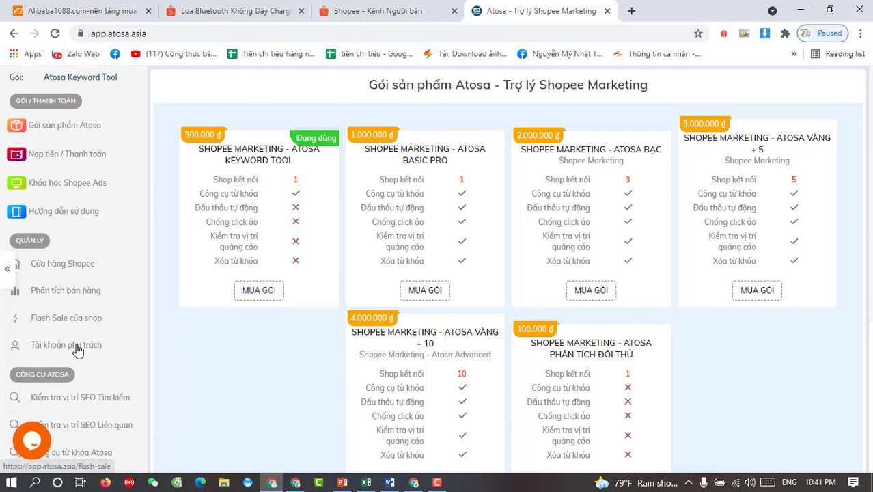
scroll(85, 372, down, 2)
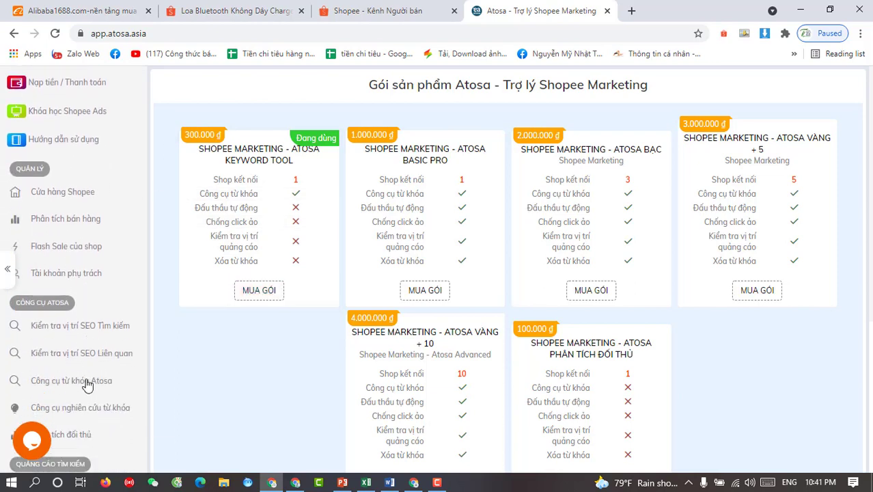
click(81, 313)
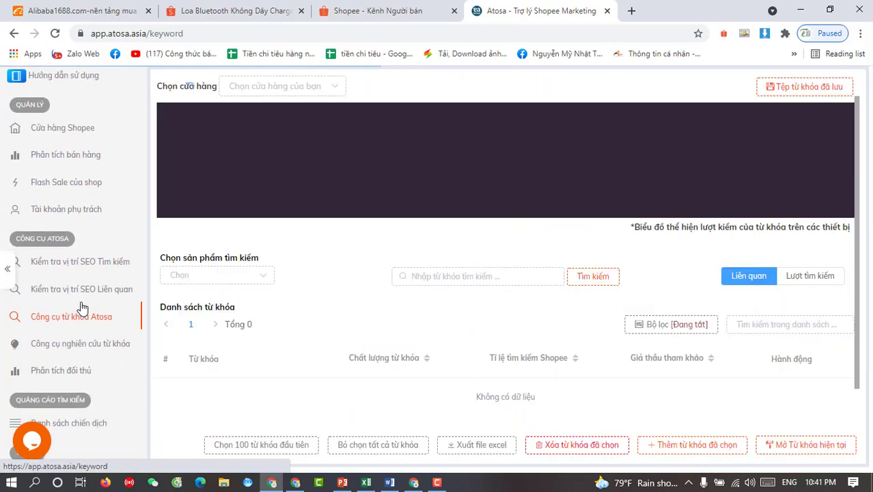
click(249, 88)
click(255, 118)
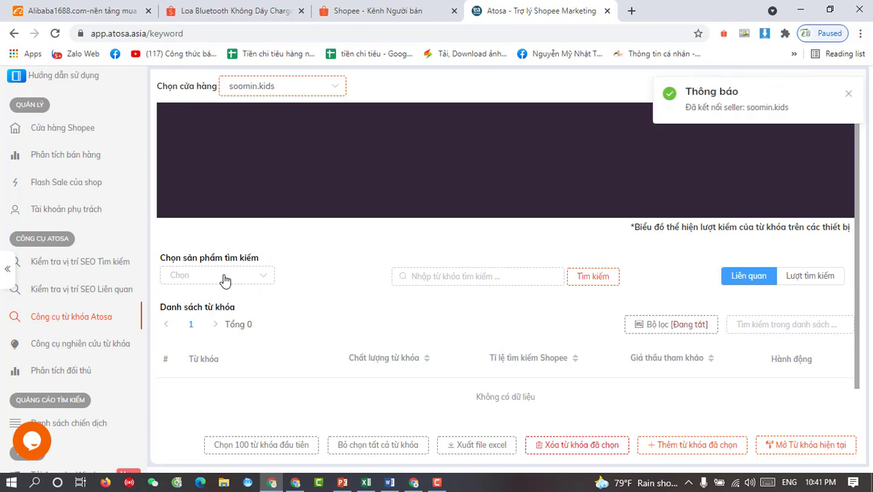
click(437, 277)
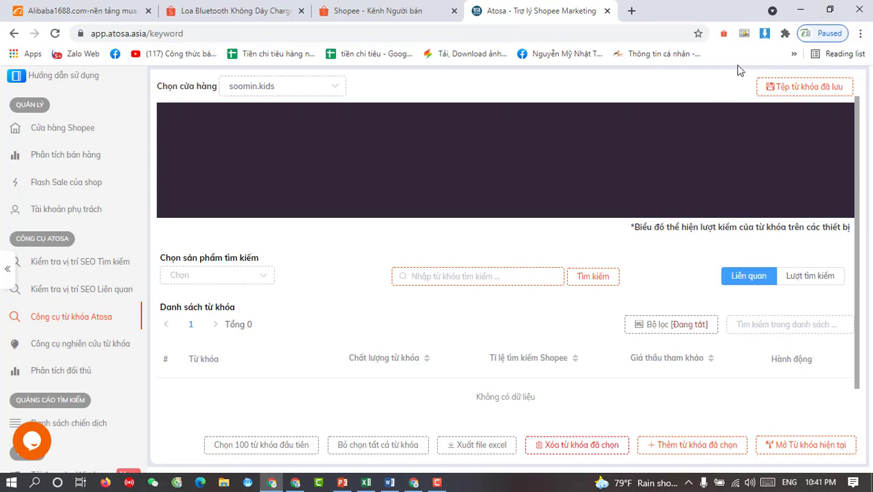
Look over the saved keyword workbooks in the desktop folder "file từ khóa" and return to the Atosa keyword tool in Chrome
click(801, 11)
click(802, 11)
click(802, 10)
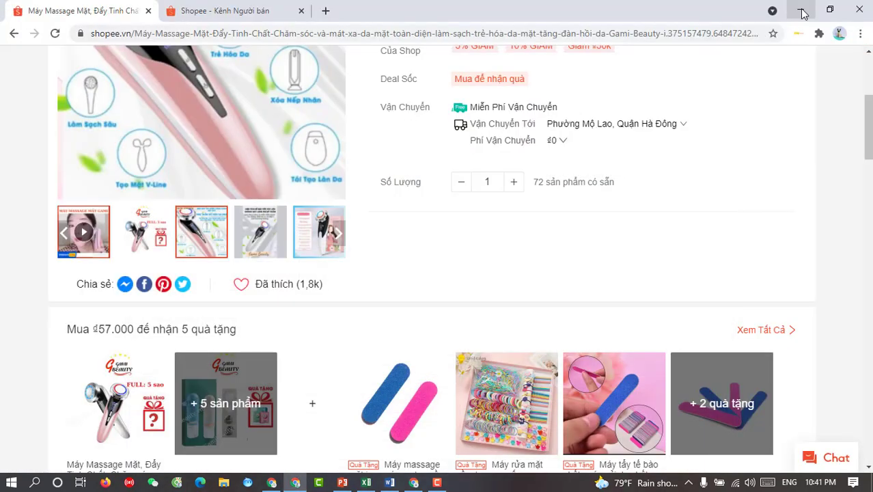
click(802, 11)
click(801, 11)
click(801, 11)
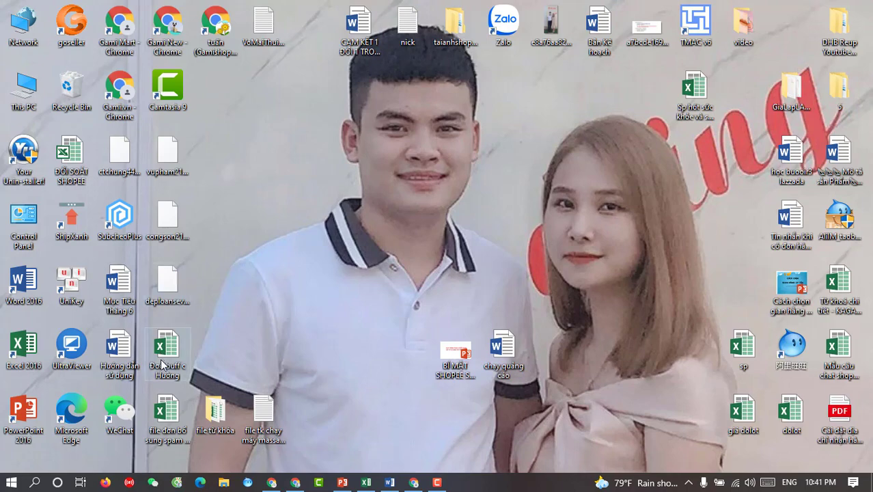
double_click(216, 412)
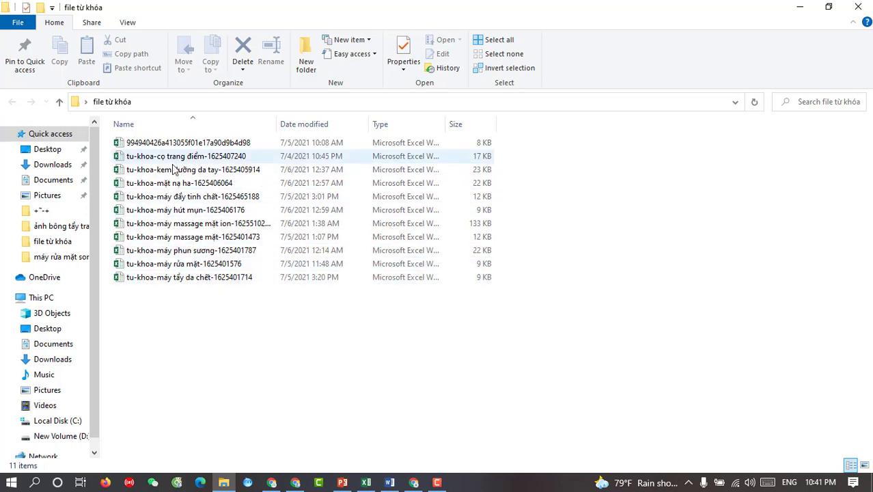
click(858, 6)
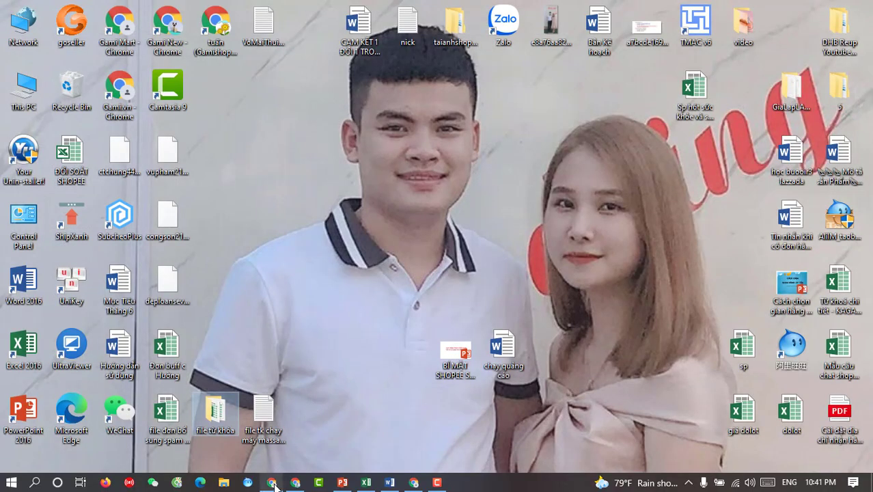
click(273, 482)
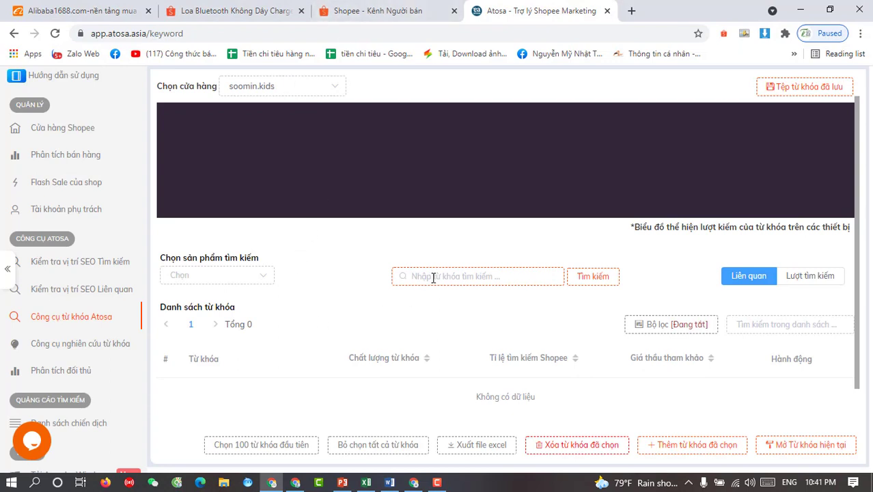
Search the keyword tool for "bông tẩy trang"
click(437, 274)
text(bo)
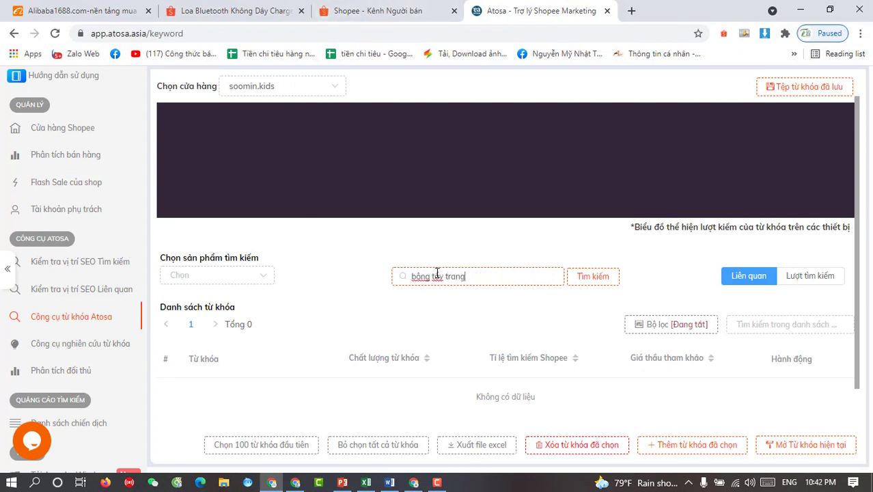
key(Return)
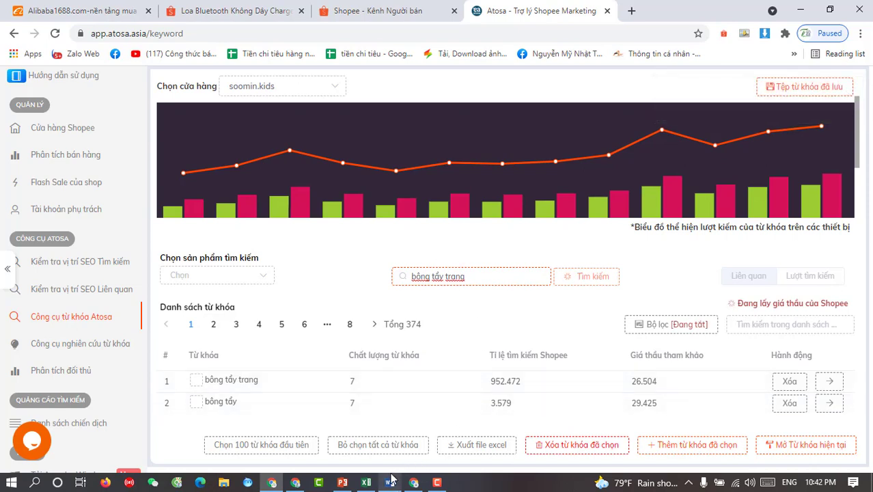
Examine the keyword list's quality scores, Shopee search figures and reference bid prices down to the end of its first page
scroll(472, 335, down, 1)
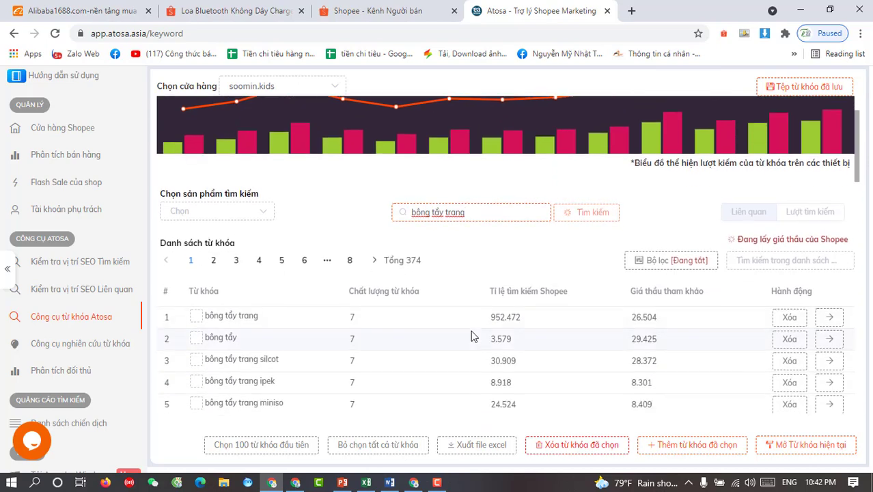
scroll(471, 335, down, 4)
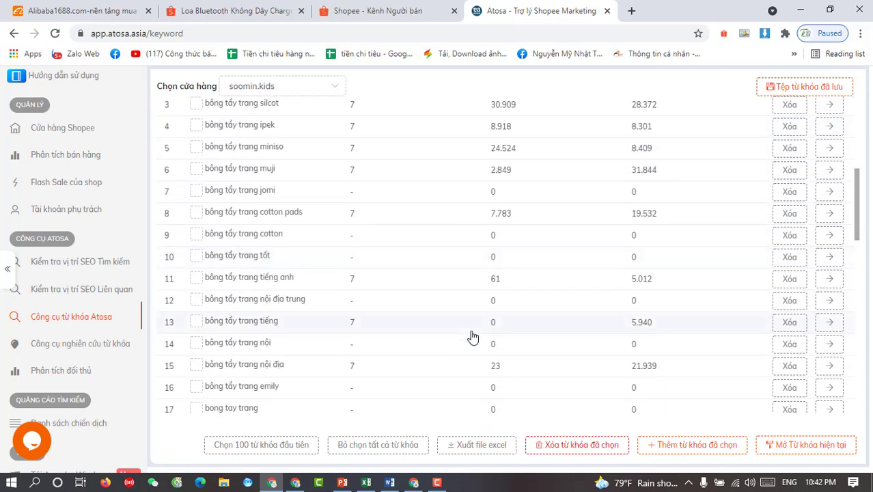
scroll(471, 336, up, 3)
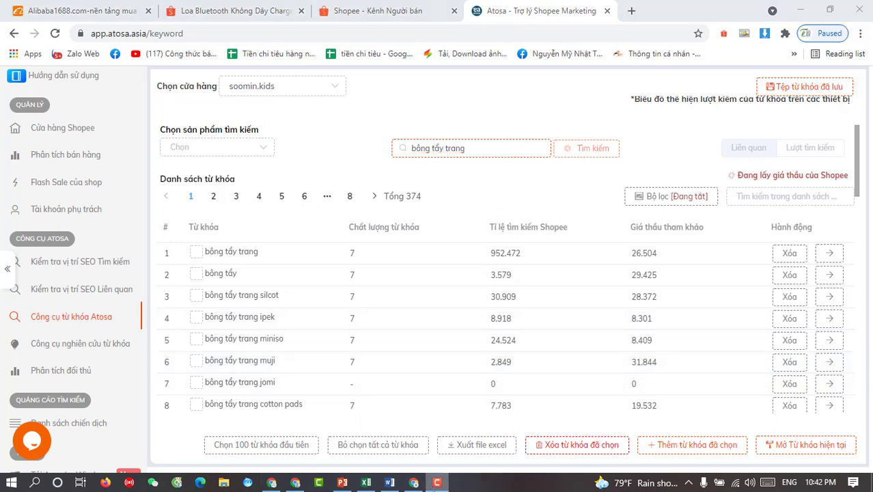
click(438, 482)
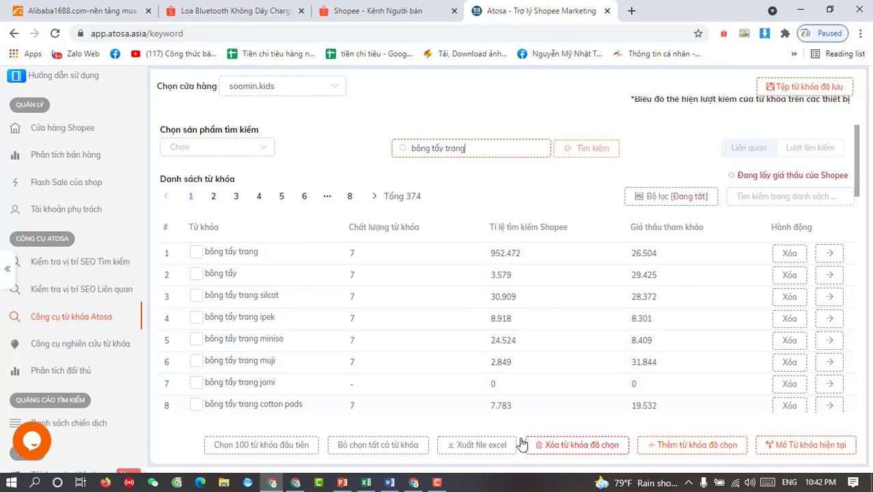
scroll(552, 260, down, 2)
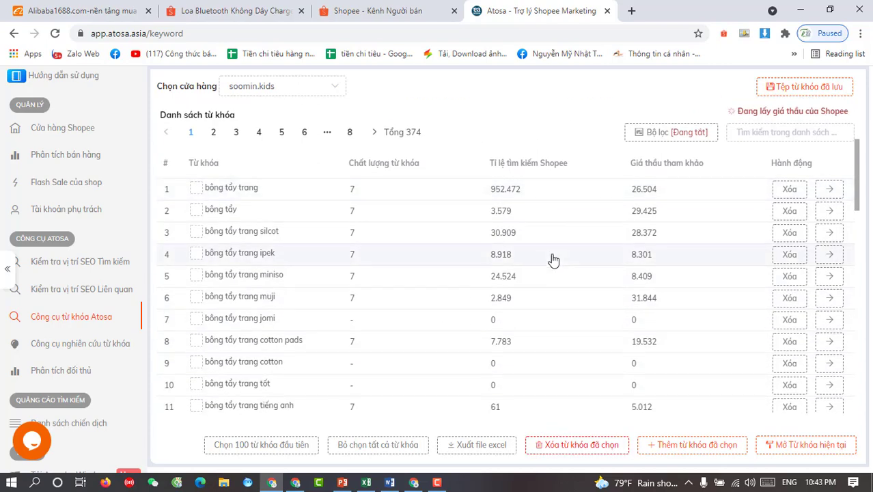
scroll(553, 259, down, 6)
scroll(553, 259, down, 6)
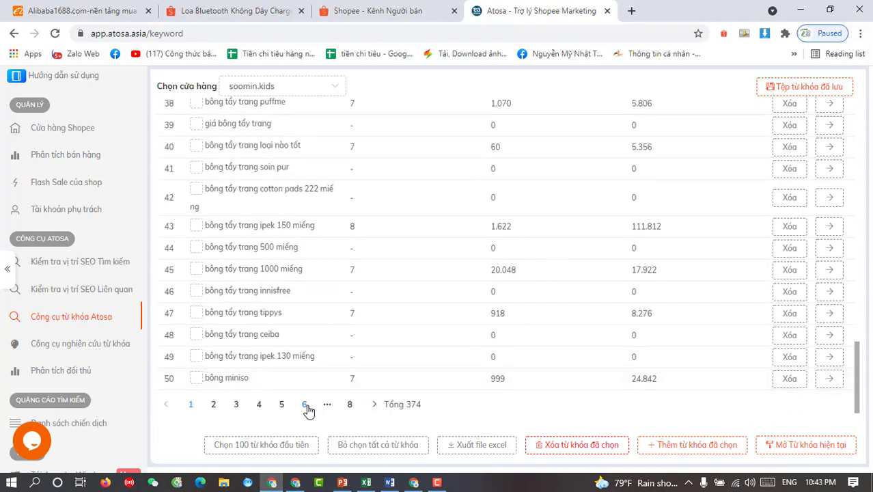
Export the keyword list to an Excel file and open the downloaded workbook in Excel for editing
click(464, 447)
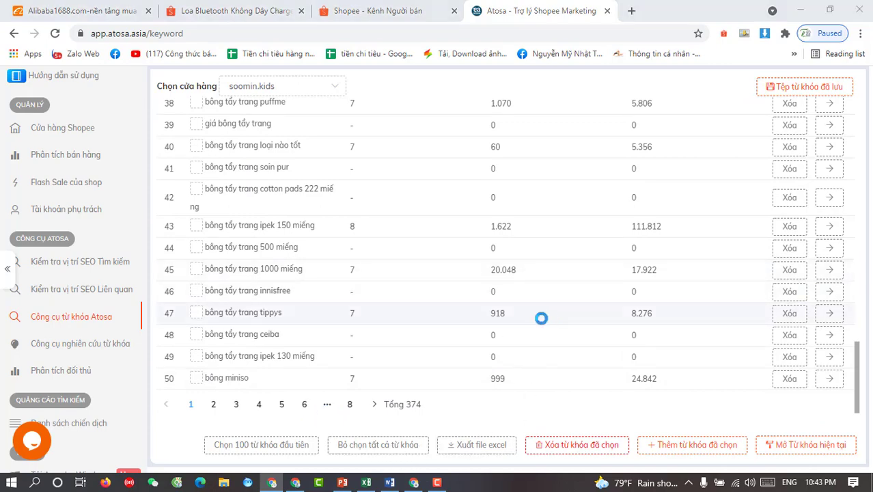
click(497, 410)
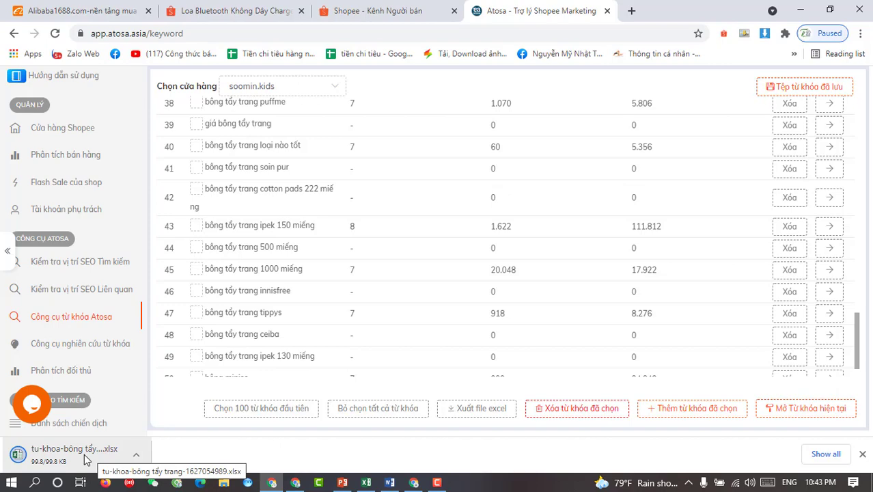
click(85, 455)
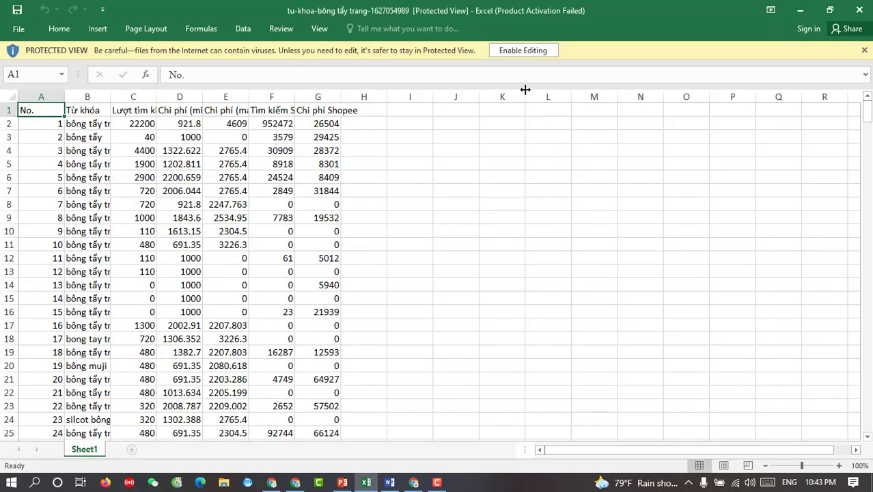
click(522, 50)
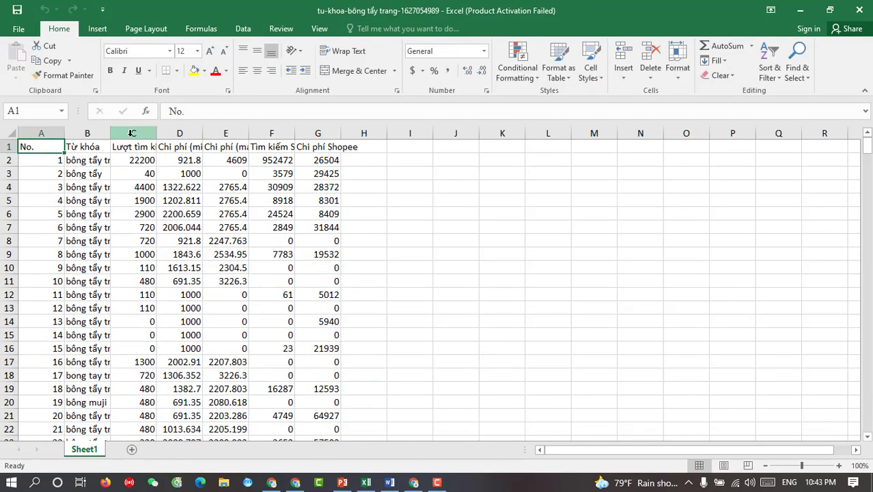
Delete columns C to E with the search counts and minimum and maximum costs, plus the Chi phí Shopee column
click(132, 133)
click(171, 132)
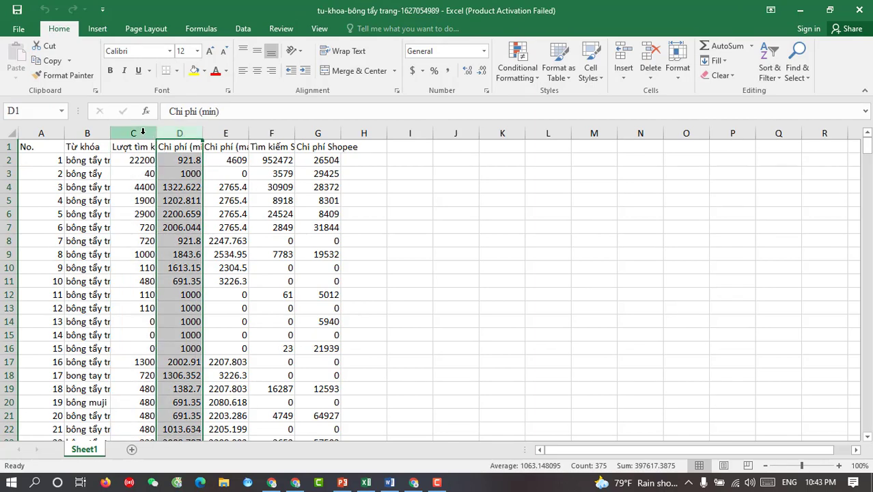
drag(143, 131, 220, 133)
right_click(187, 134)
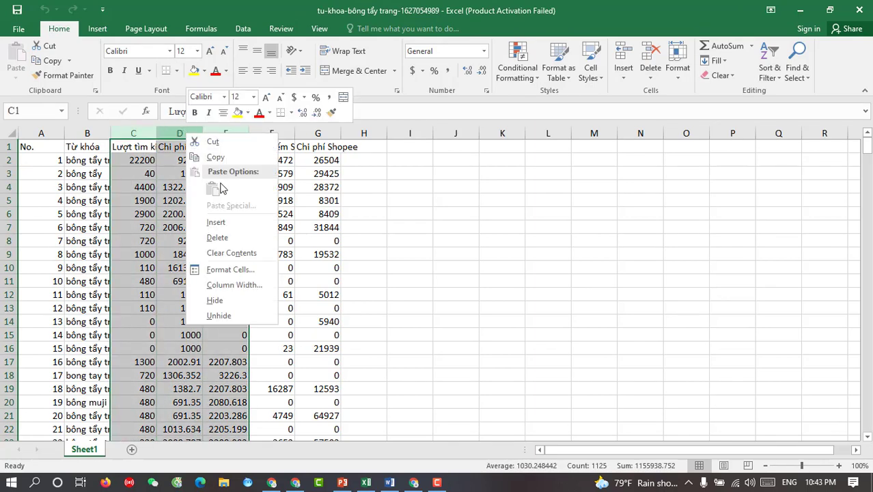
click(217, 237)
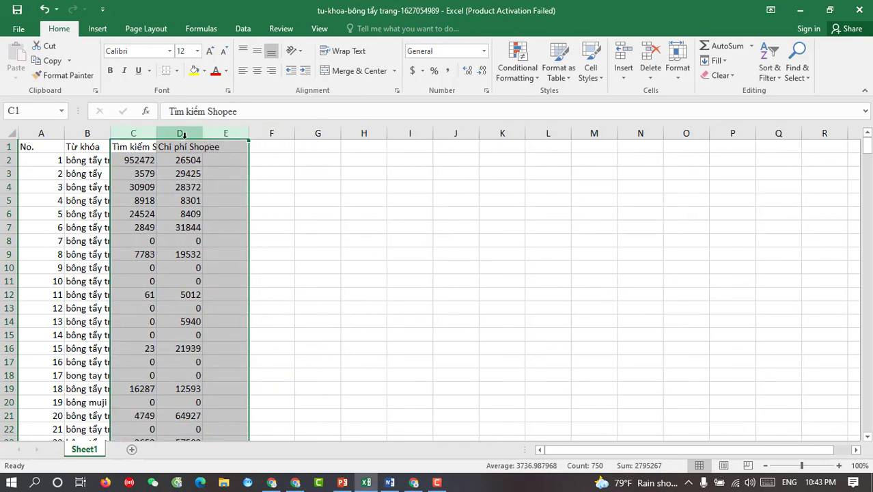
click(184, 135)
right_click(185, 137)
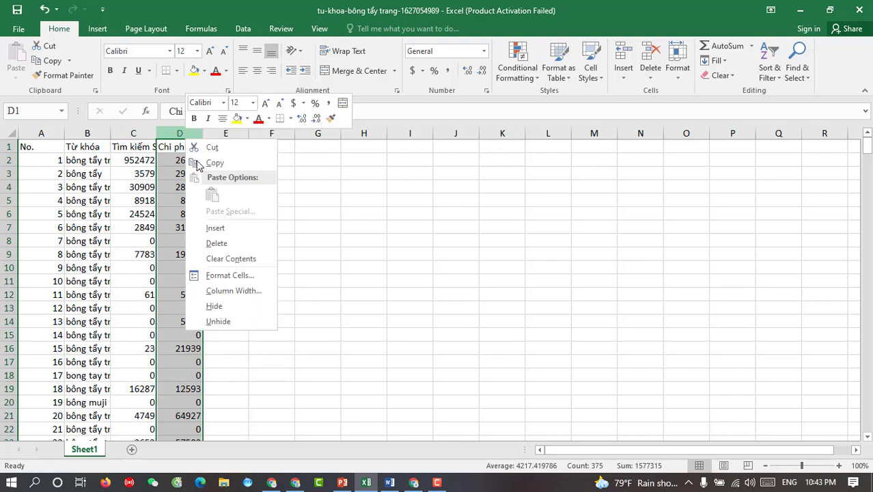
click(219, 244)
Widen the Từ khóa and Tìm kiếm Shopee columns so their contents are easier to read
click(134, 132)
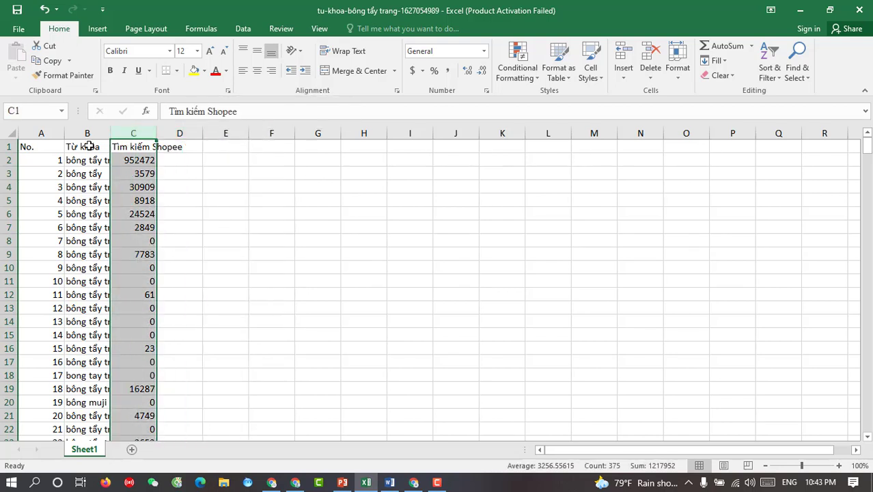
drag(87, 132, 224, 138)
click(266, 134)
drag(223, 138, 227, 138)
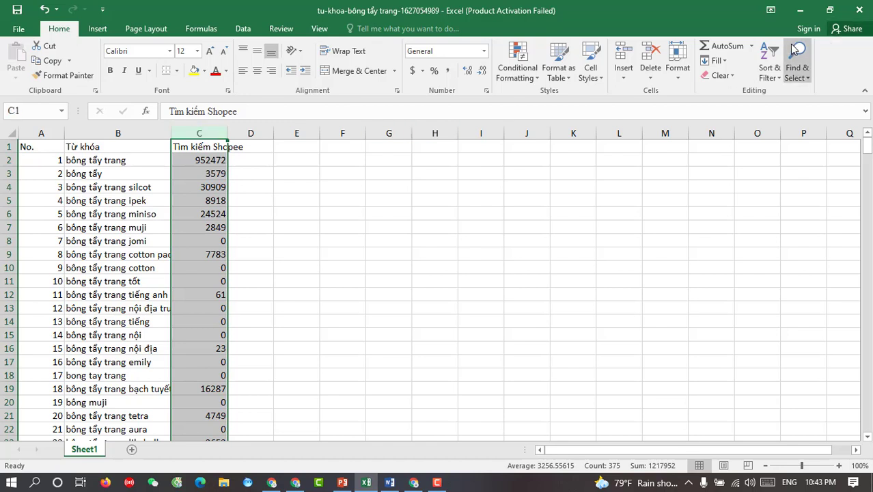
Sort the keyword table by Tìm kiếm Shopee from largest to smallest, keeping each row's data together
click(769, 62)
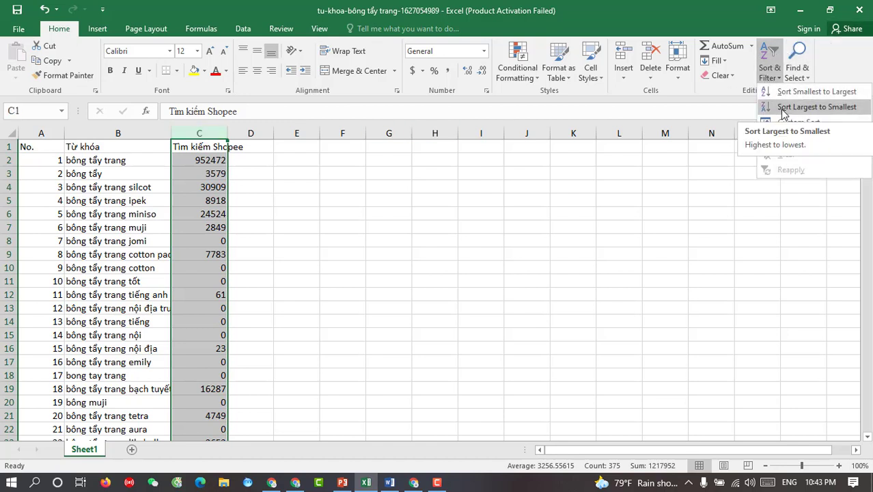
click(782, 107)
click(357, 355)
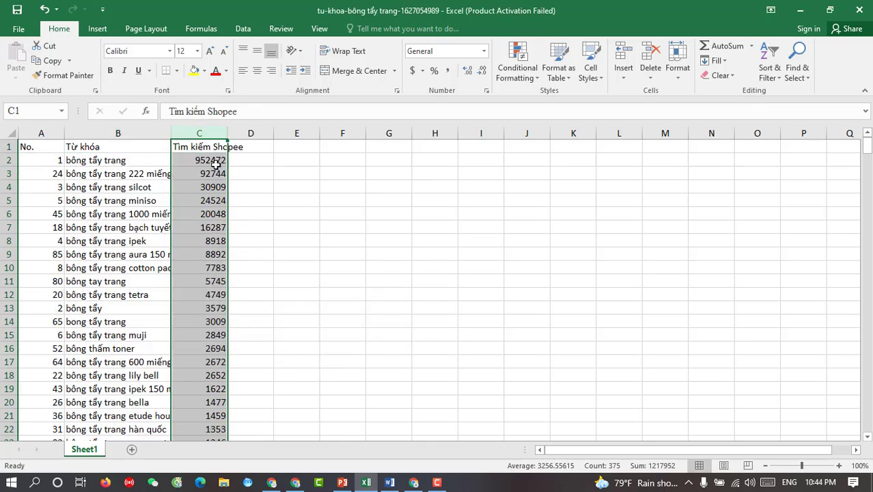
click(210, 161)
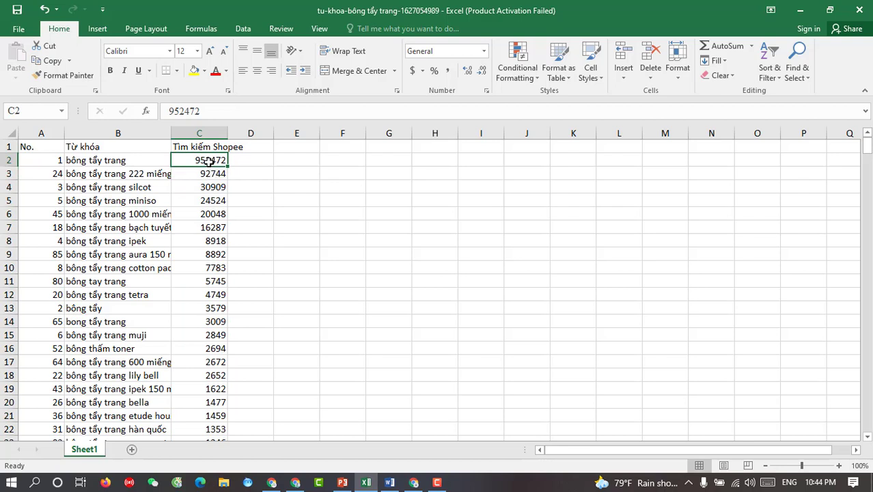
click(207, 172)
click(207, 164)
click(209, 170)
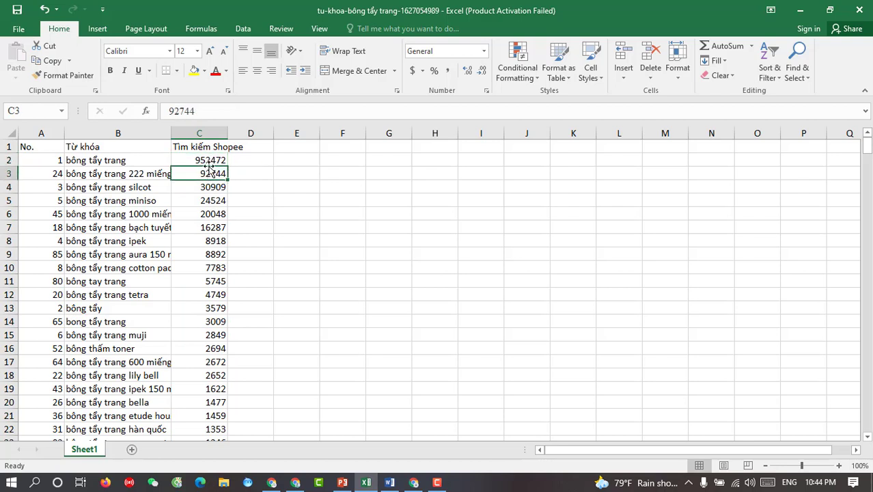
Review the top-ranked bông tẩy trang keywords together with their Shopee search counts
drag(206, 161, 220, 418)
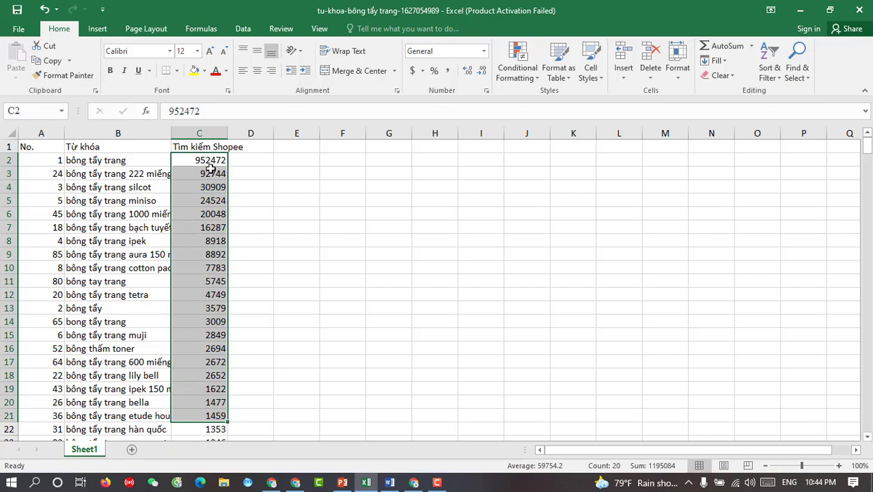
click(137, 176)
click(129, 188)
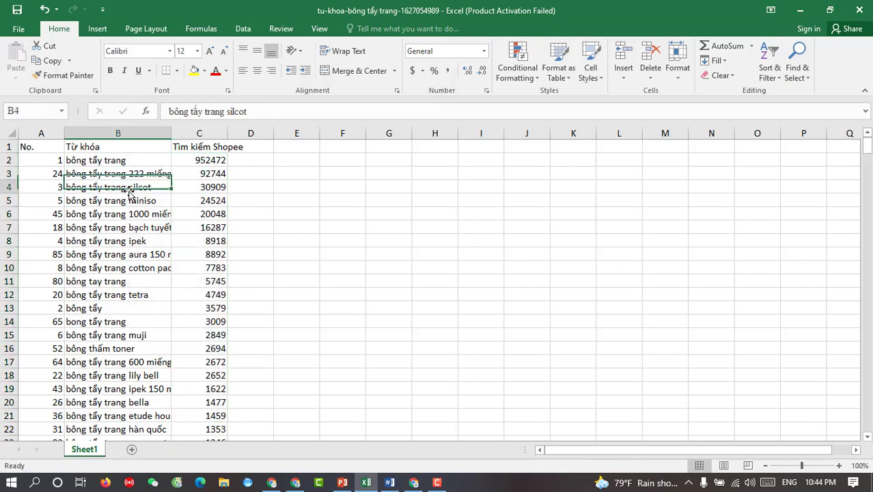
click(129, 202)
click(129, 214)
click(128, 229)
click(130, 241)
click(131, 255)
click(133, 267)
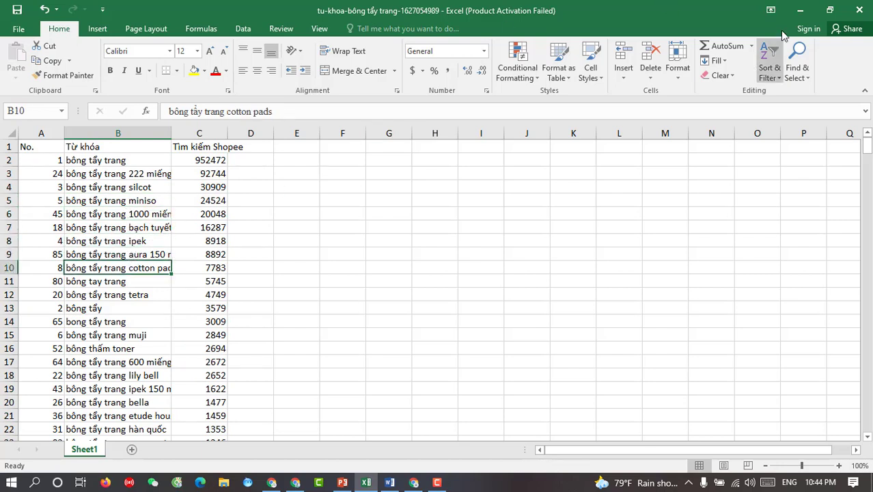
click(800, 9)
click(806, 11)
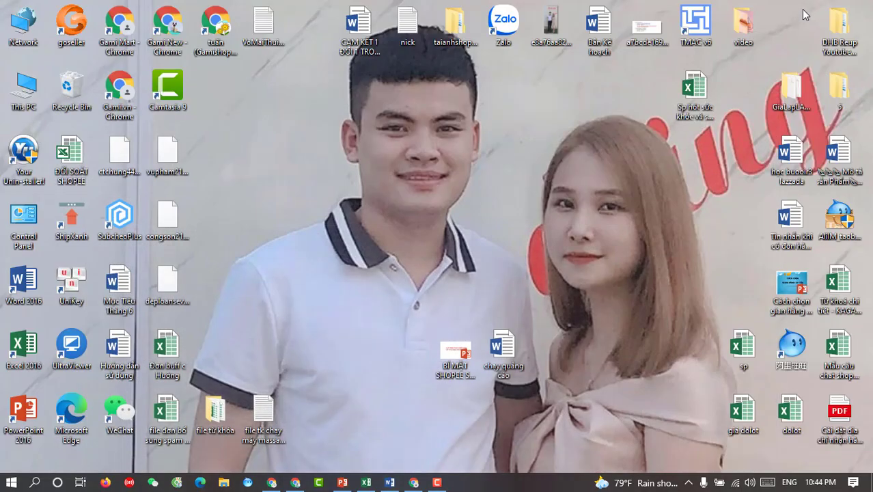
click(366, 481)
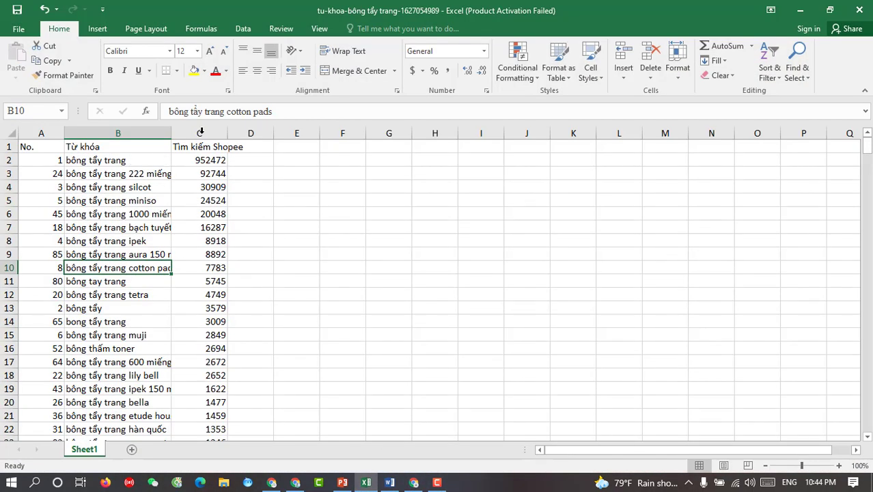
Compare the Shopee search counts of the first few keywords in the sorted table
click(140, 161)
click(213, 162)
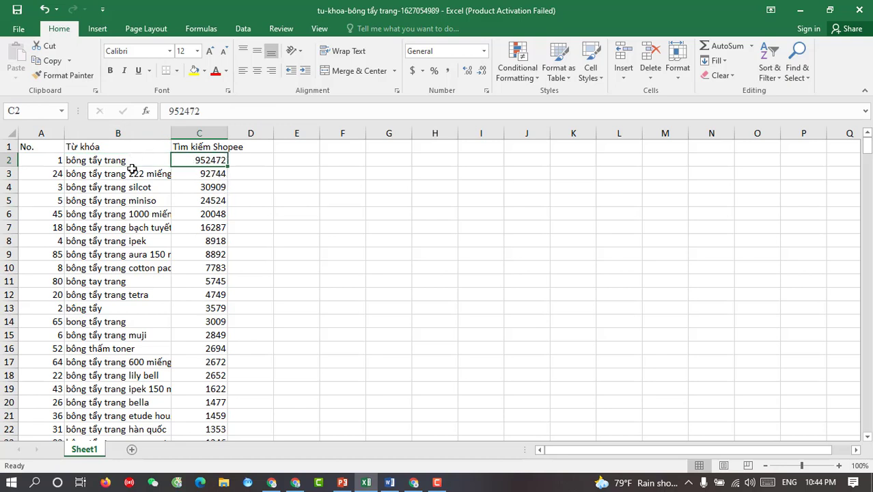
click(209, 191)
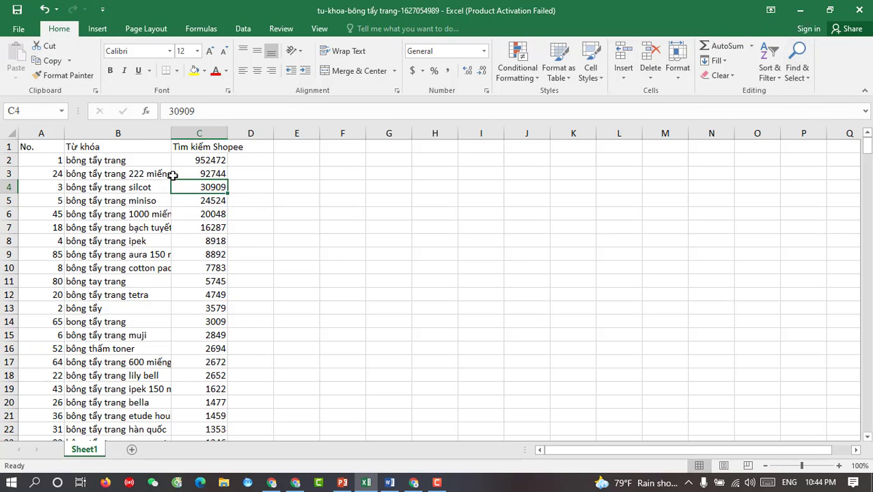
click(800, 10)
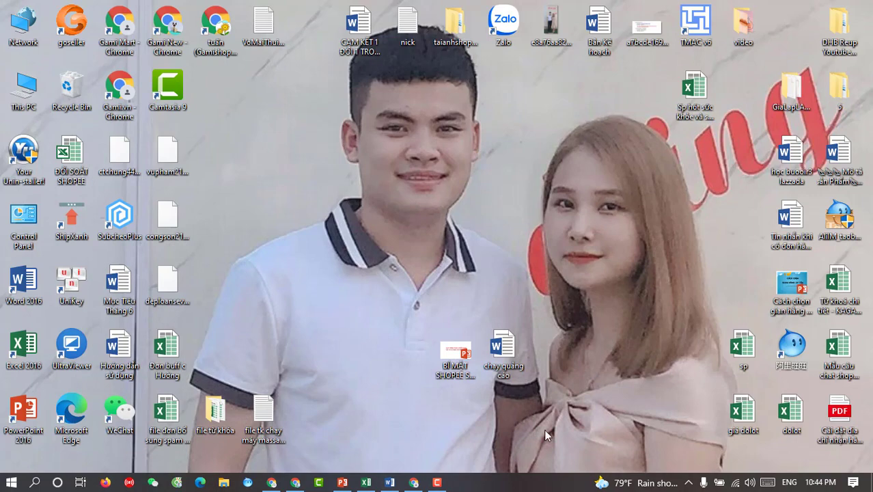
double_click(215, 425)
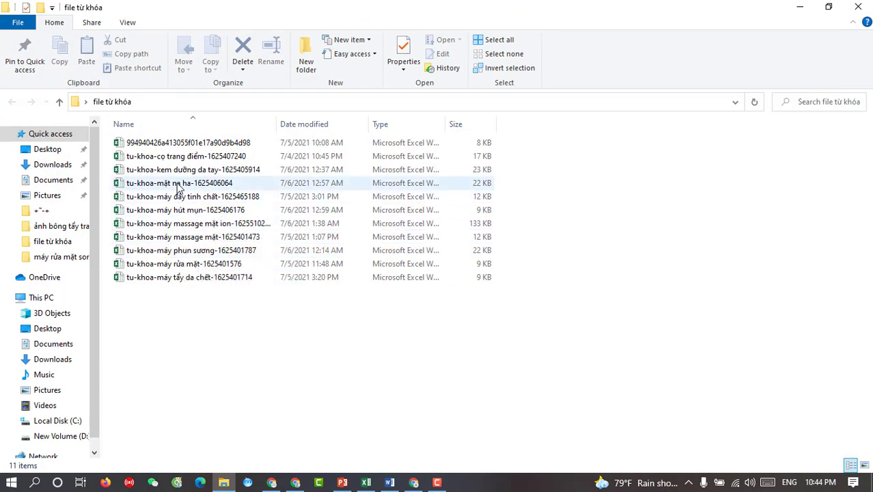
double_click(177, 183)
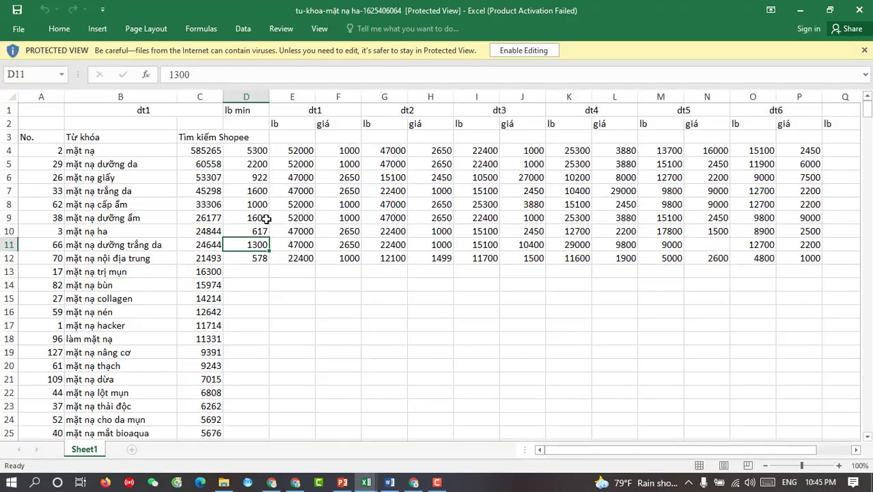
click(523, 50)
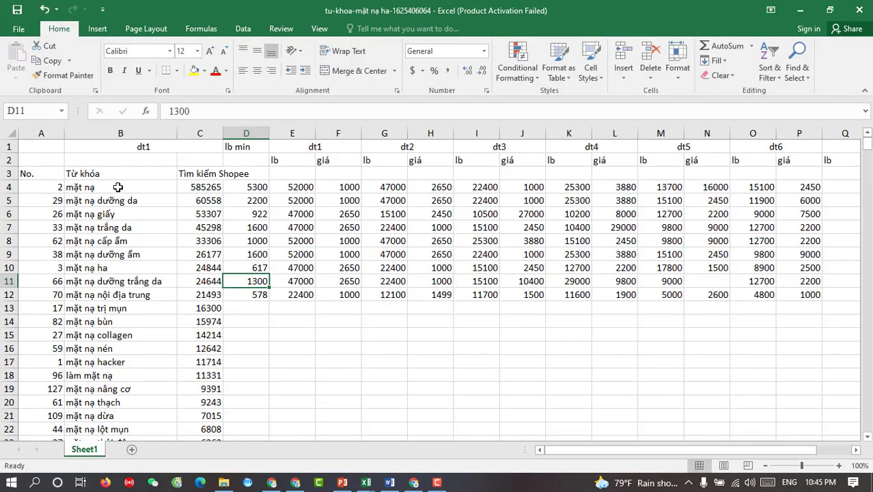
Compare the mặt nạ workbook's layout with the bông tẩy trang workbook, returning to the mặt nạ one
click(120, 187)
mouse_move(366, 482)
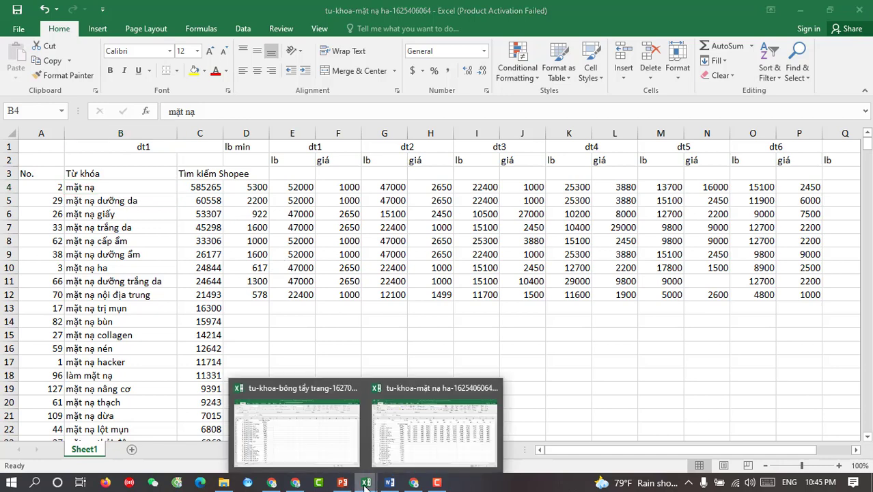
click(331, 422)
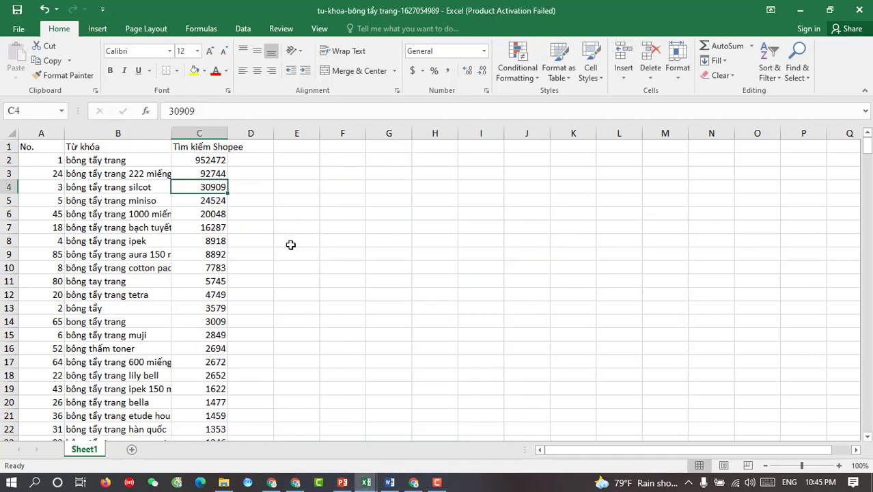
mouse_move(366, 483)
click(432, 422)
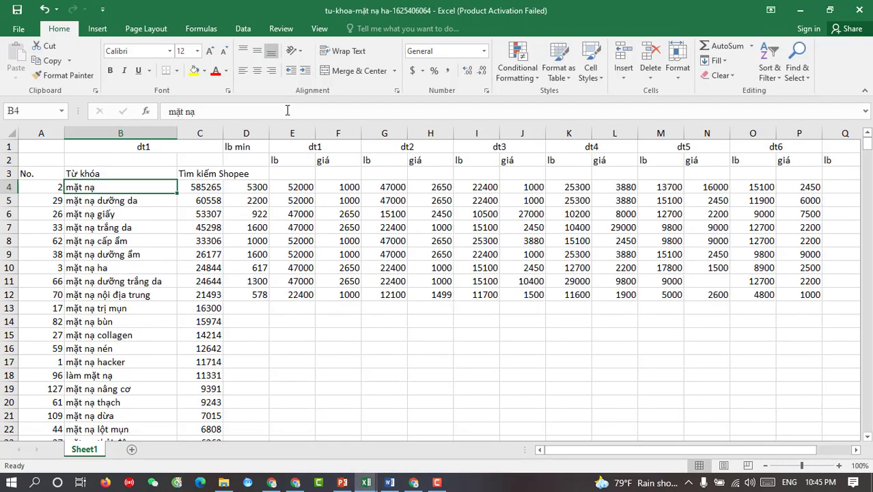
Rename the header in cell D1 of the mặt nạ sheet to "lượt bán min"
click(251, 145)
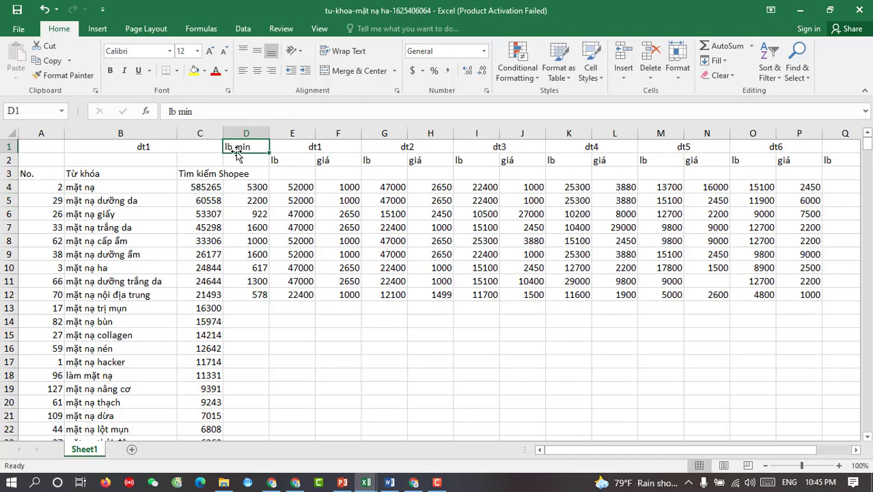
click(183, 116)
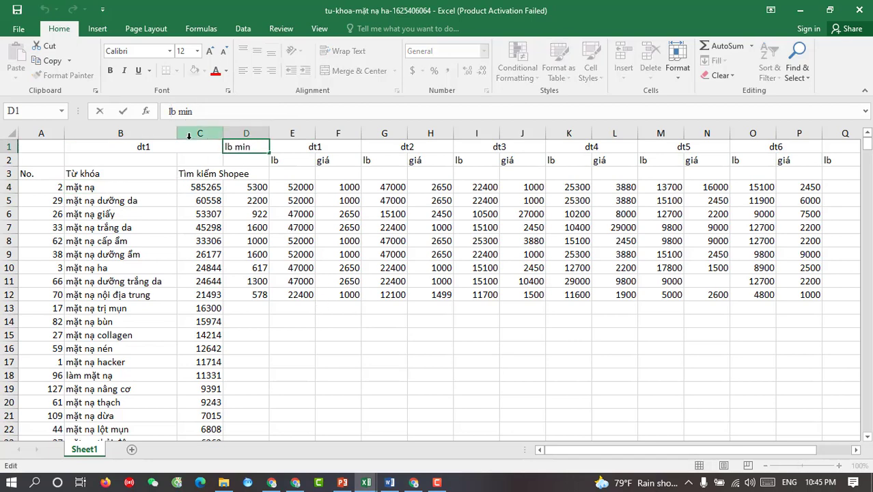
text(ướt)
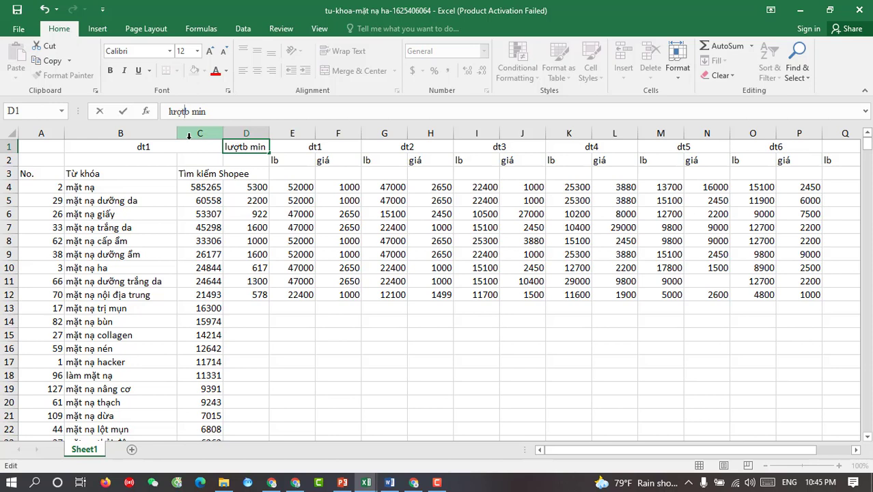
text( án)
click(245, 174)
click(245, 145)
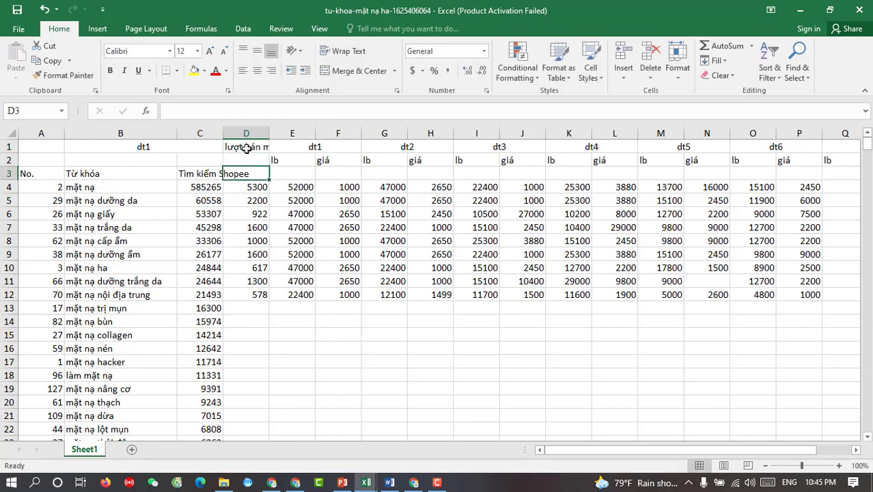
Examine the competitor column groups from dt1 onwards, each with its lb and giá subcolumns
click(320, 147)
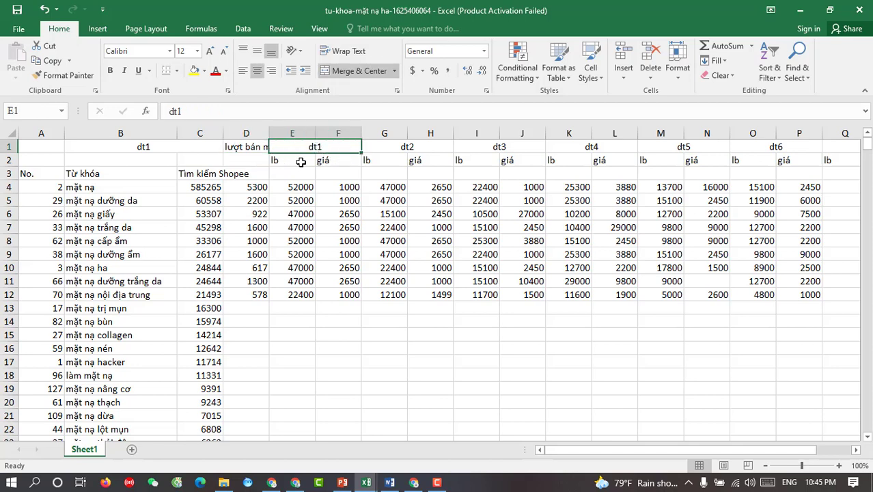
click(303, 162)
click(362, 162)
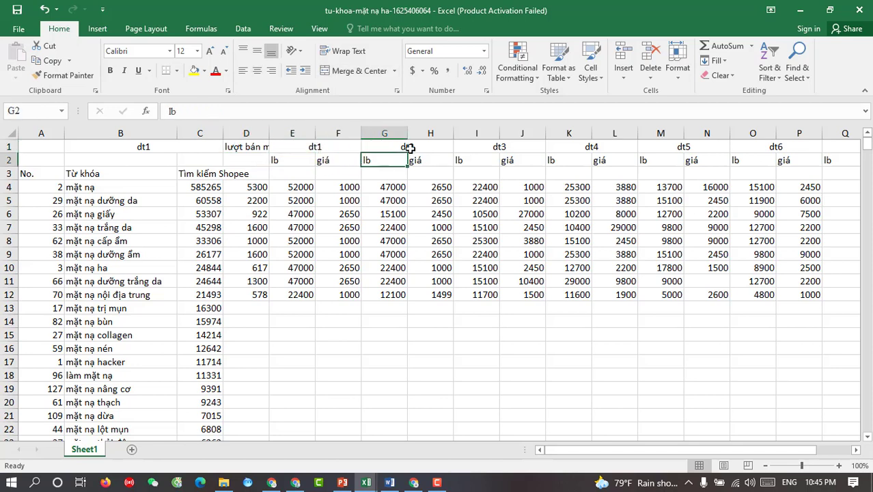
click(405, 146)
click(799, 149)
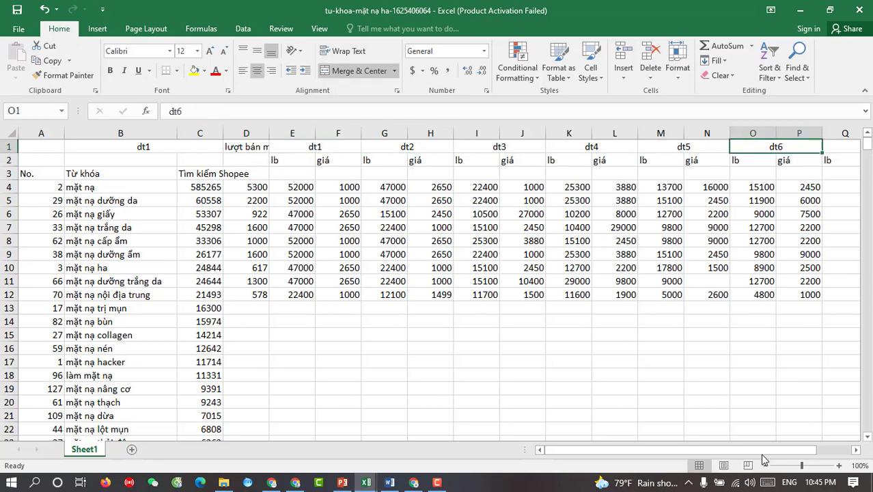
click(855, 450)
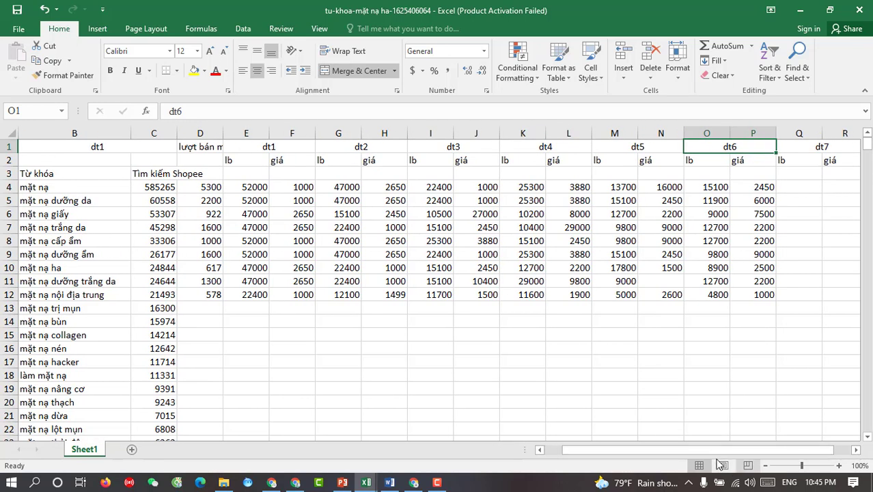
click(540, 450)
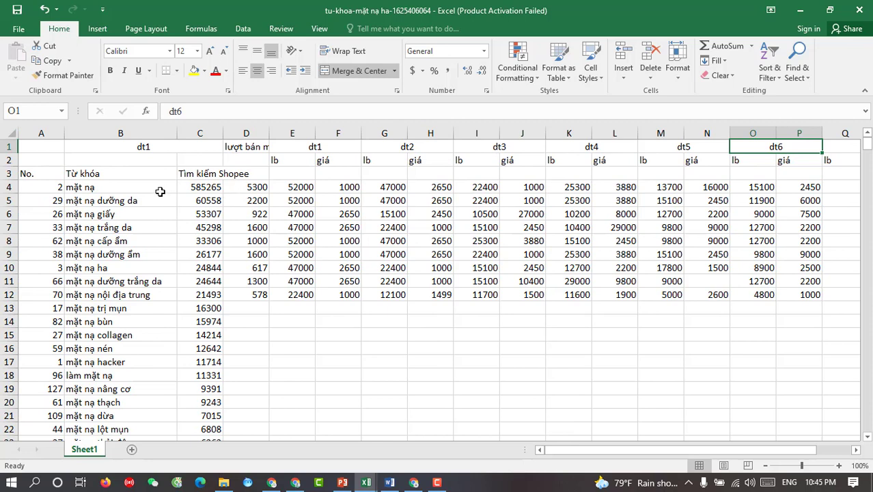
Copy the keyword "mặt nạ" from the sheet and search for it on Shopee in Chrome
click(139, 186)
key(ctrl+c)
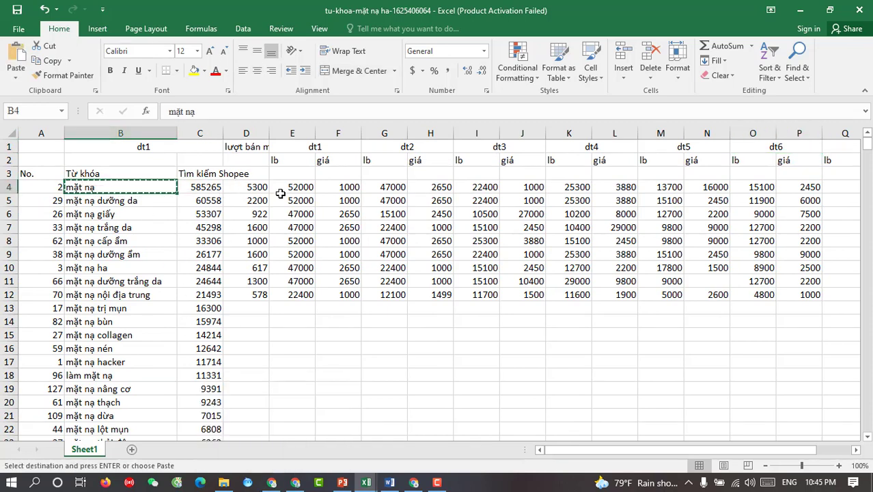
click(278, 483)
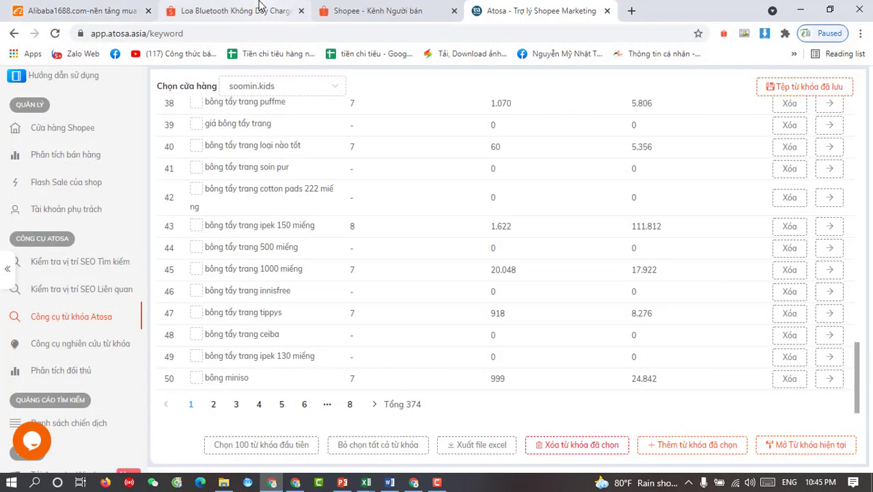
click(232, 11)
click(220, 114)
key(ctrl+v)
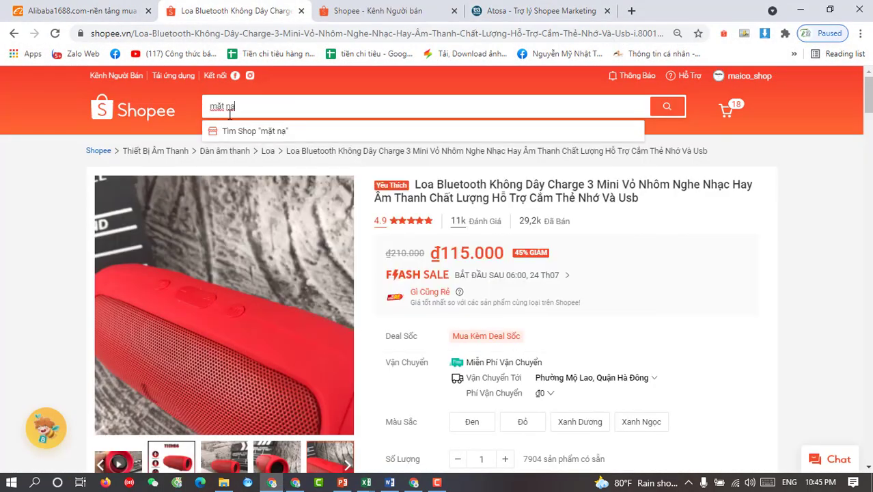
key(Return)
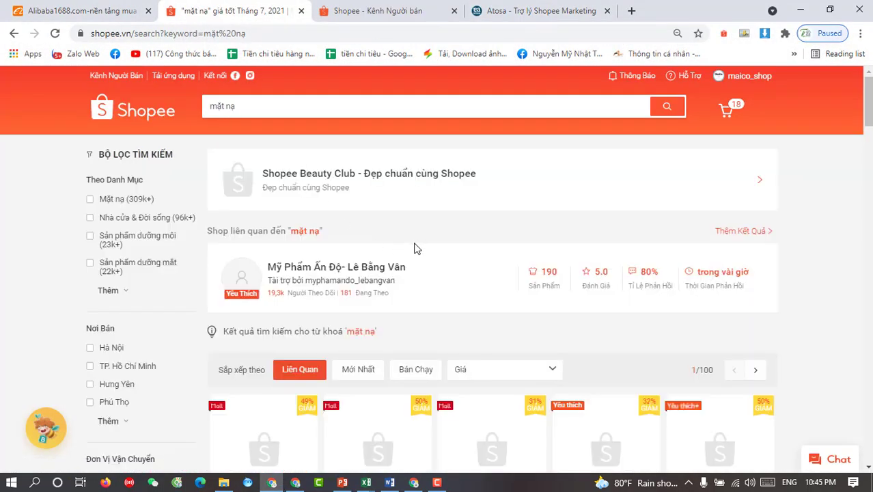
Sort the Shopee results by Bán Chạy and examine the listings' sales and prices
scroll(420, 194, down, 3)
click(416, 178)
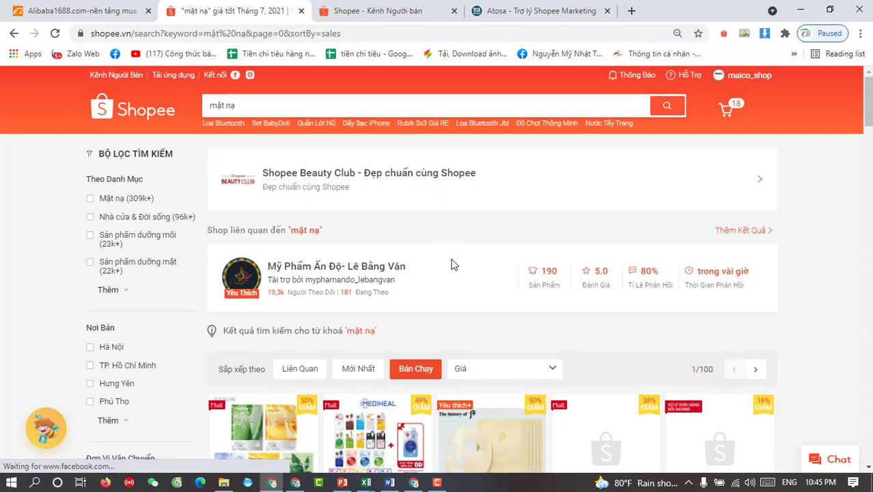
scroll(452, 261, down, 4)
scroll(452, 265, down, 1)
scroll(452, 273, up, 1)
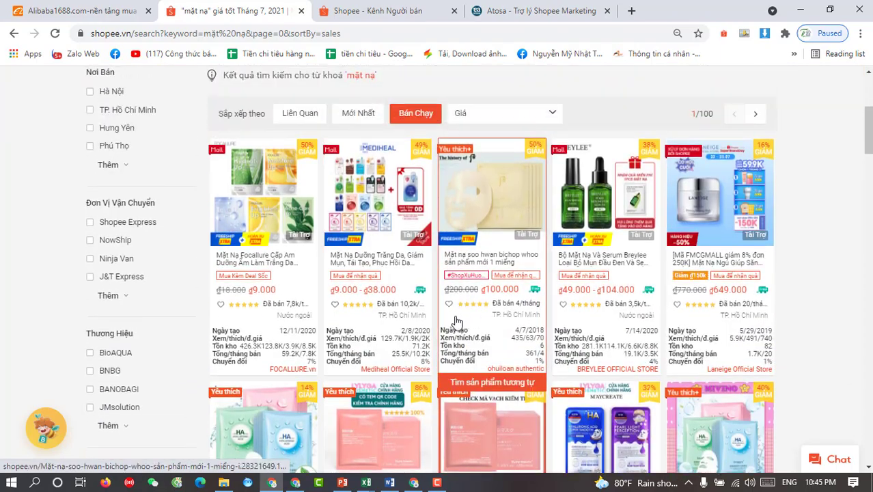
scroll(452, 312, down, 1)
scroll(451, 317, down, 3)
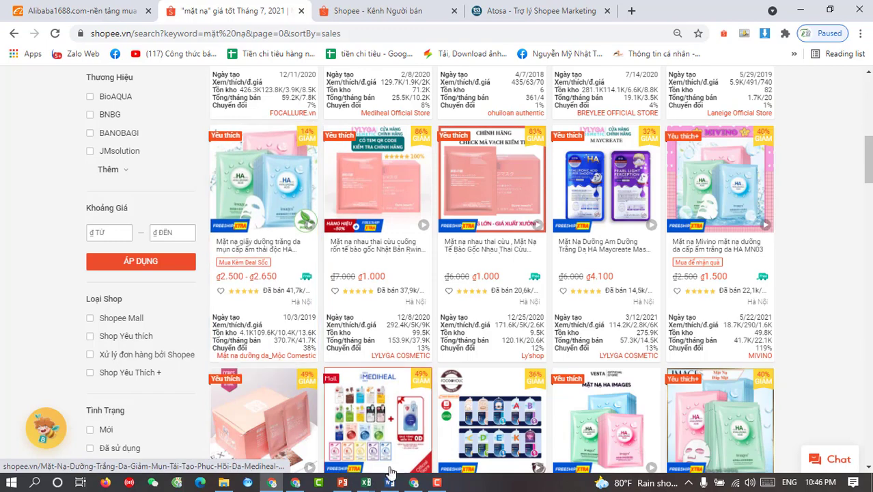
Return to the mặt nạ workbook in Excel and review the dt1 sales and price figures for the researched keywords
mouse_move(400, 489)
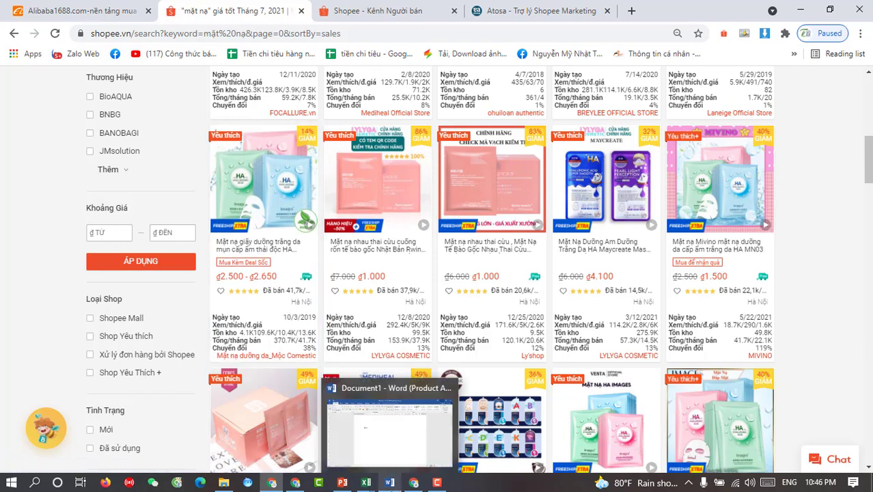
mouse_move(355, 489)
click(409, 444)
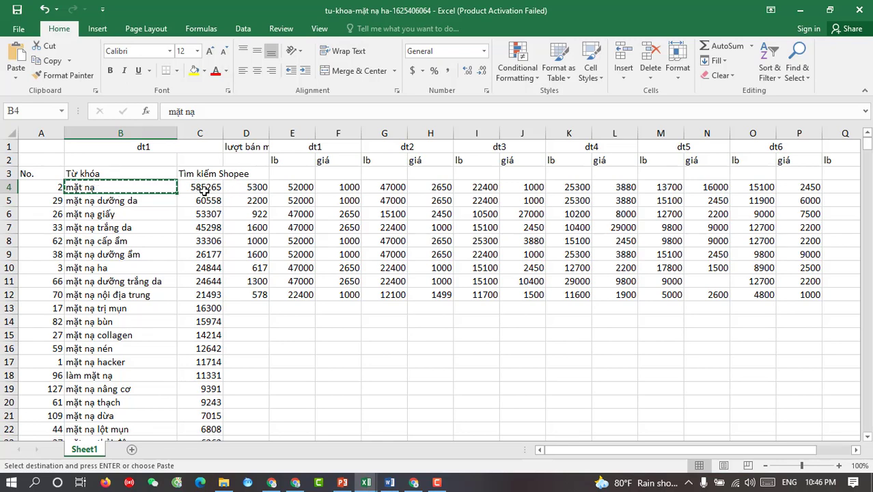
click(301, 190)
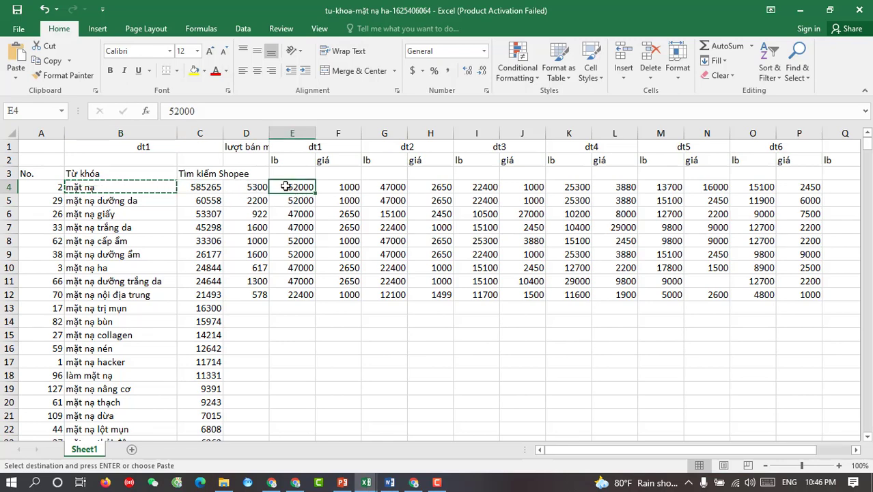
click(323, 193)
click(301, 189)
click(332, 189)
click(301, 188)
drag(301, 190, 301, 295)
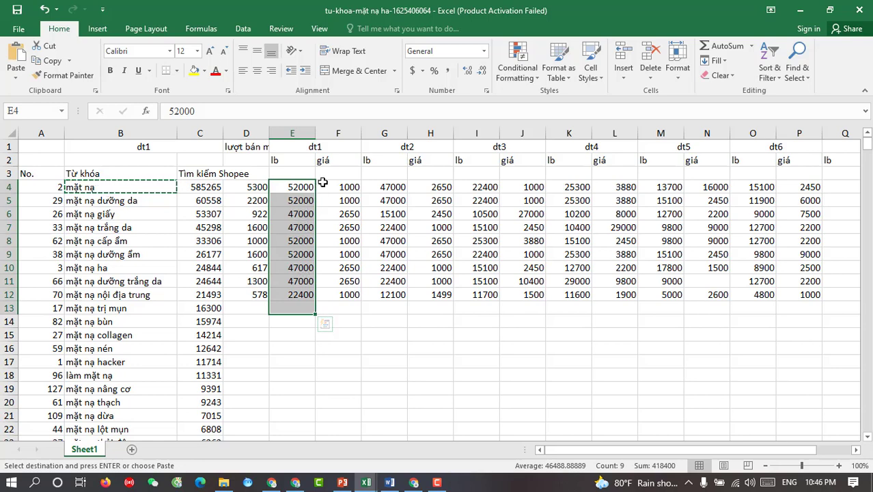
key(Right)
click(294, 185)
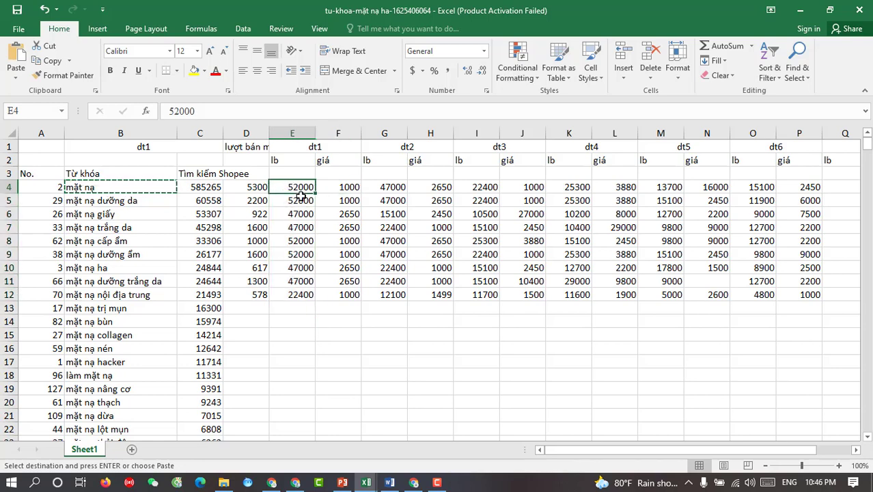
Compare the mặt nạ row's dt1 price and dt2 sales figures with the keyword's Shopee listings in Chrome
click(351, 187)
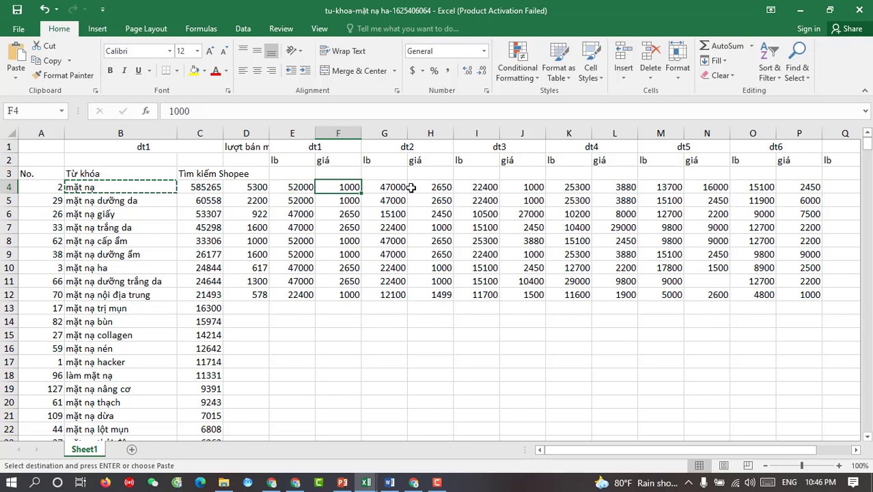
click(392, 185)
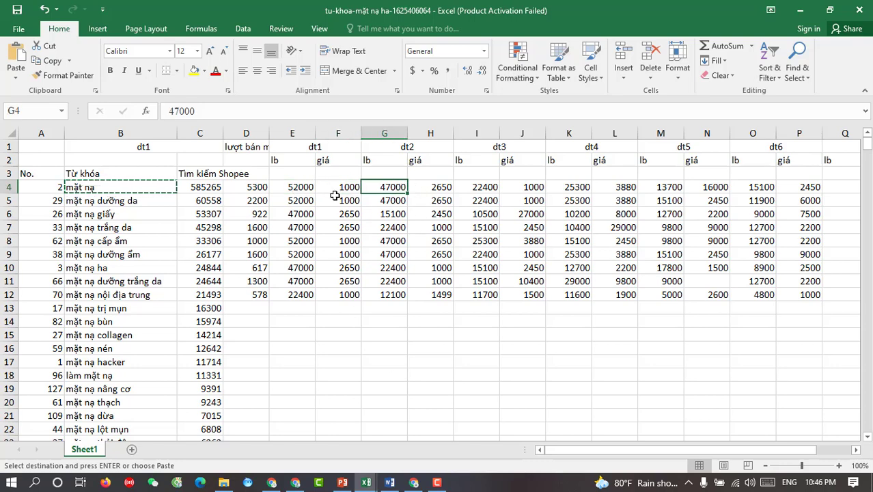
click(295, 482)
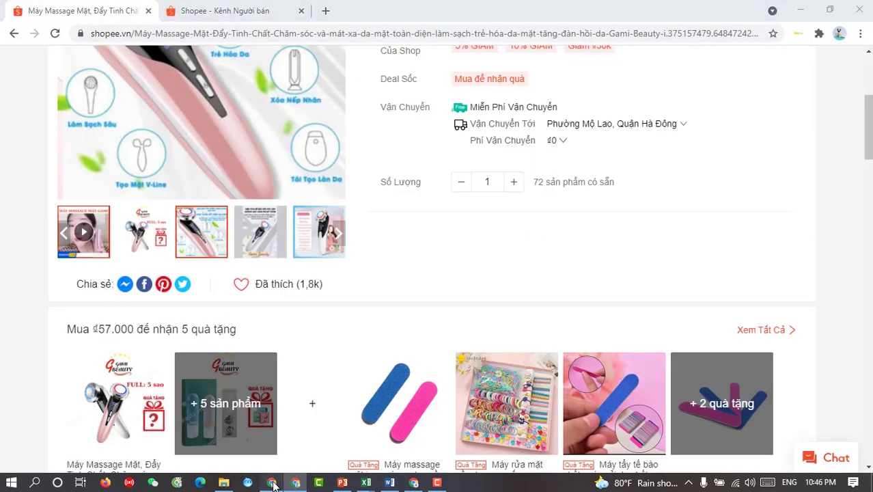
click(271, 482)
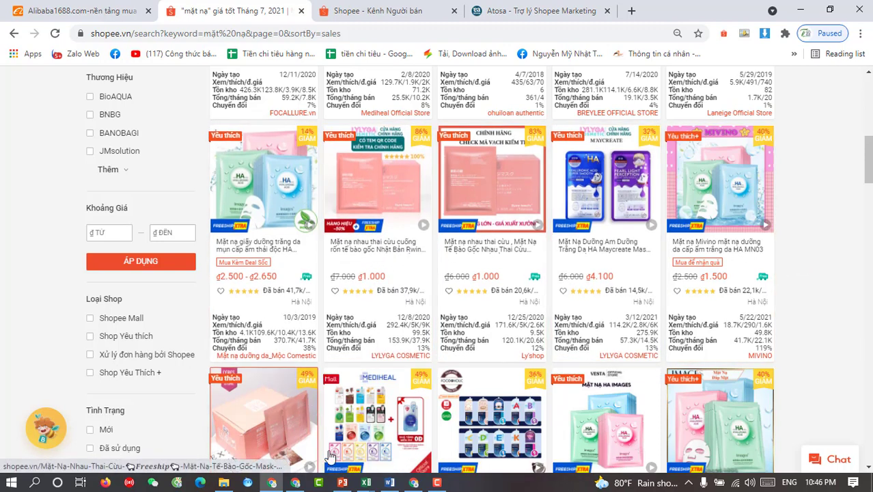
click(410, 409)
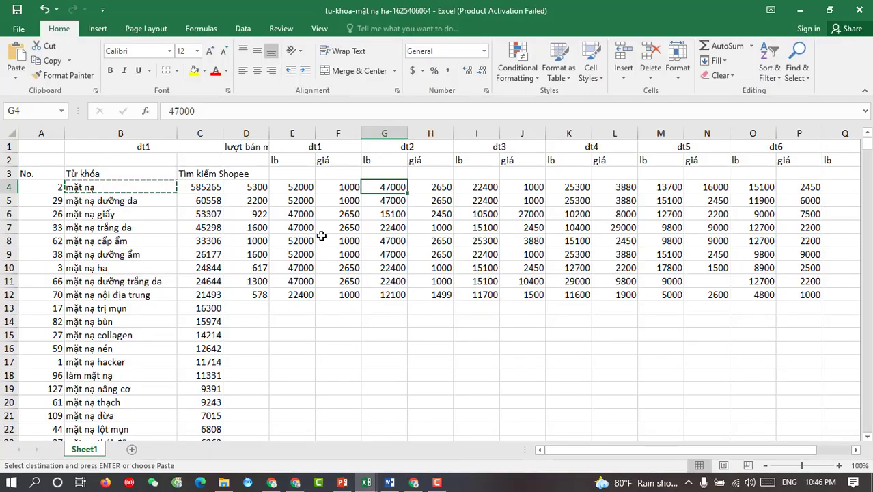
Check the mặt nạ row's lượt bán figure in column D against the last best-selling listings on Shopee's first results page in Chrome
click(255, 188)
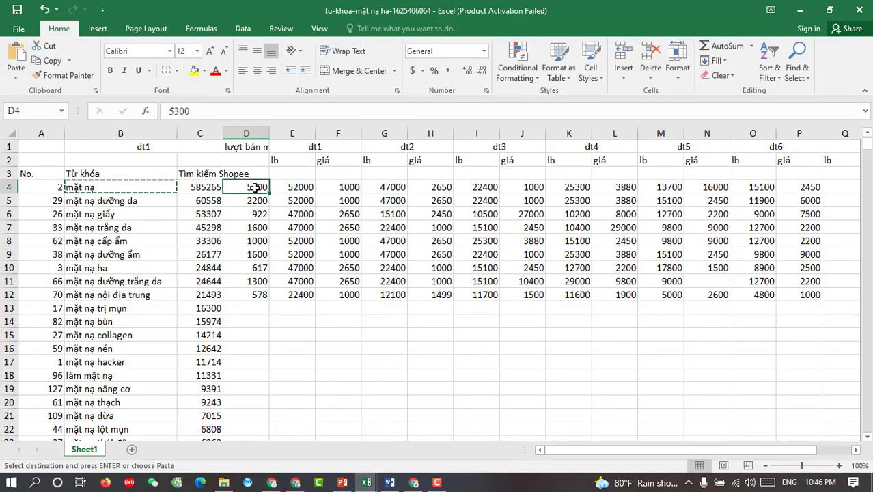
click(272, 482)
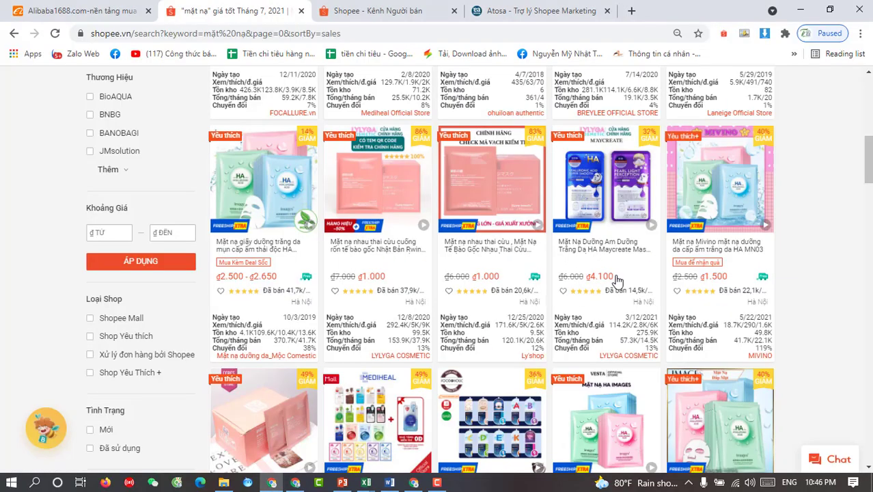
scroll(616, 280, down, 10)
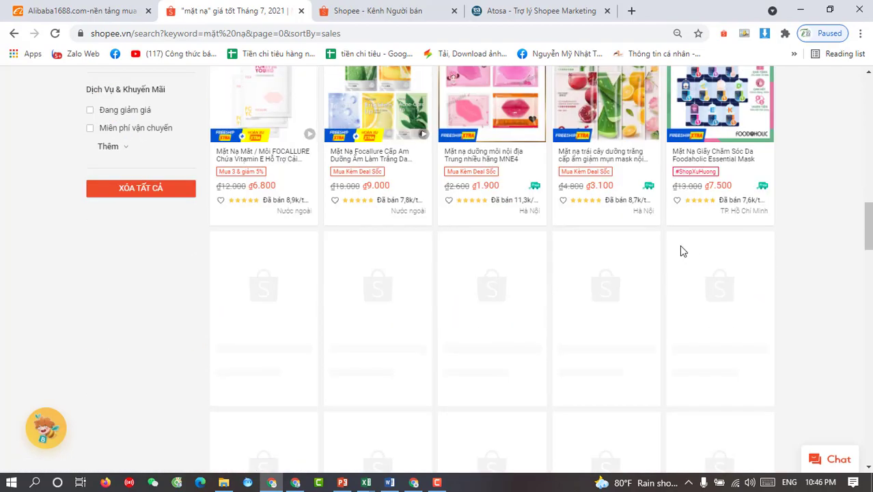
scroll(720, 289, down, 8)
scroll(720, 290, down, 5)
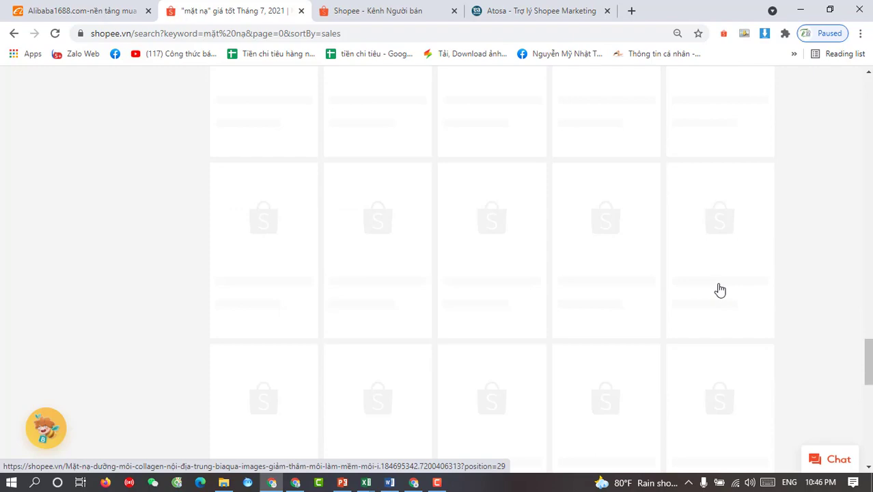
scroll(759, 256, down, 4)
scroll(750, 314, up, 2)
scroll(751, 314, down, 2)
scroll(751, 314, up, 2)
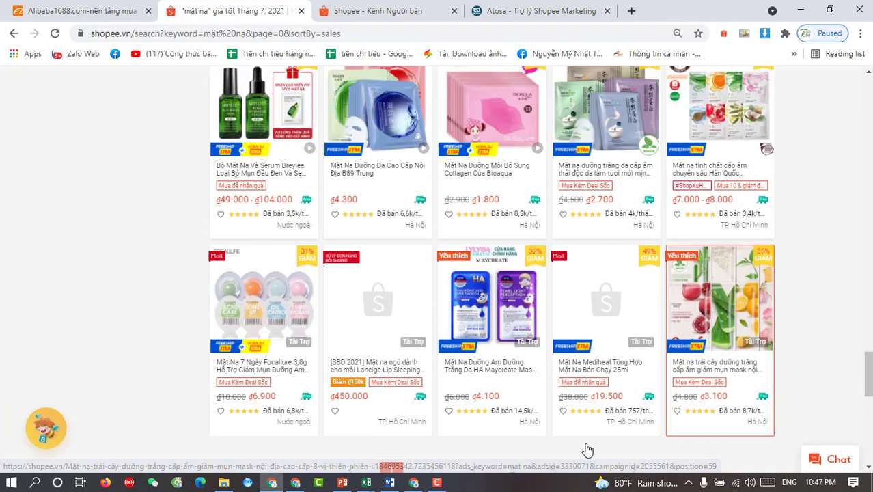
scroll(623, 432, up, 3)
Return to the mặt nạ workbook in Excel and set the lượt bán figure for mặt nạ in D4 to 3400
mouse_move(355, 476)
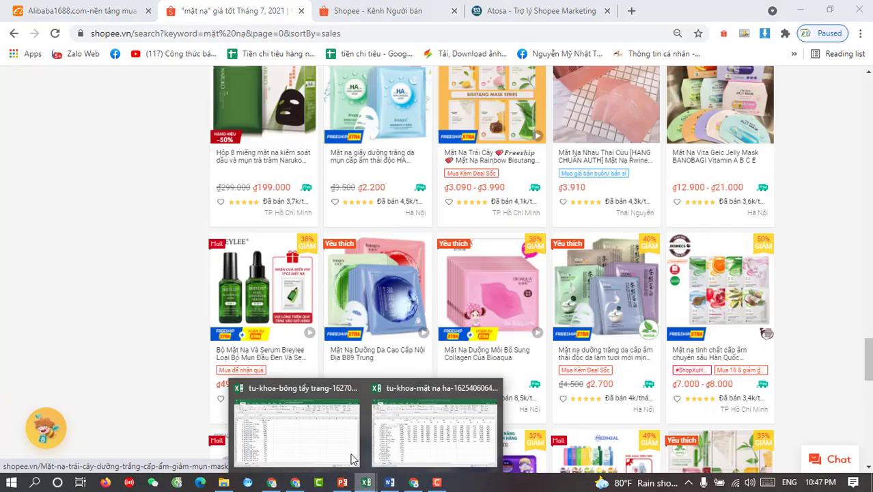
click(434, 430)
key(Escape)
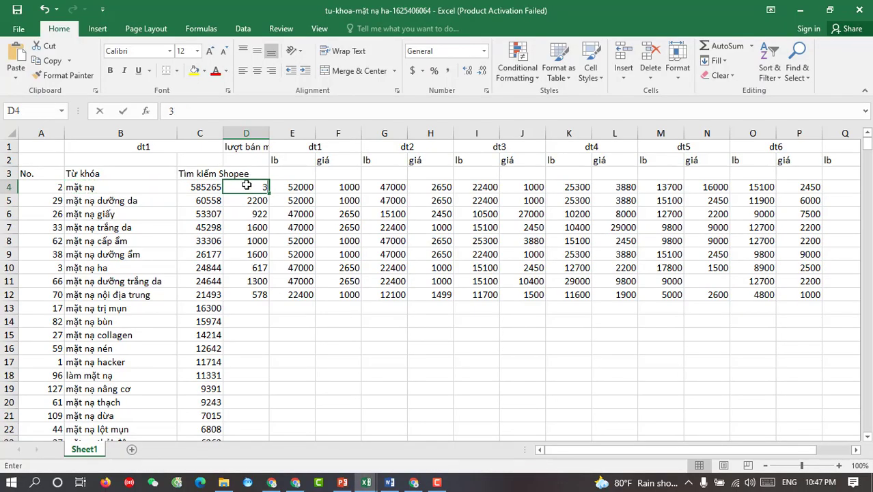
text(3400)
Copy the keyword "mặt nạ dưỡng da" from the sheet and search for it on Shopee in Chrome
click(131, 200)
key(ctrl+c)
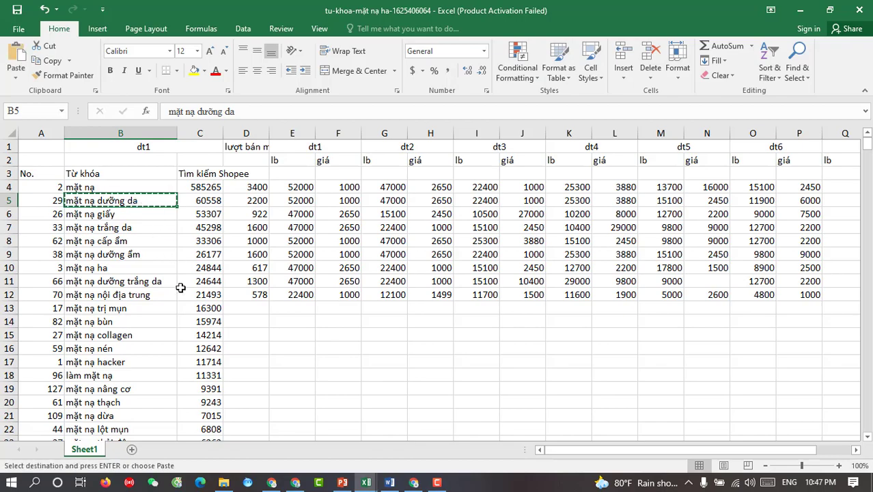
click(295, 483)
key(alt+Tab)
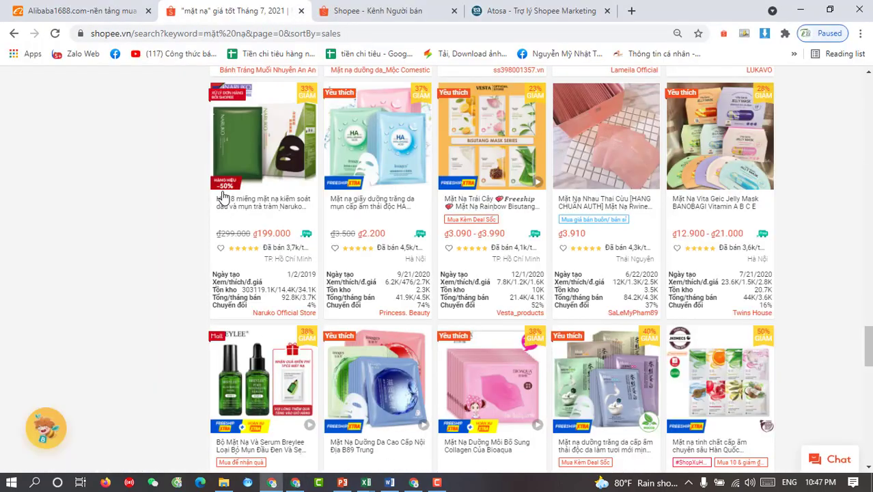
scroll(253, 244, up, 10)
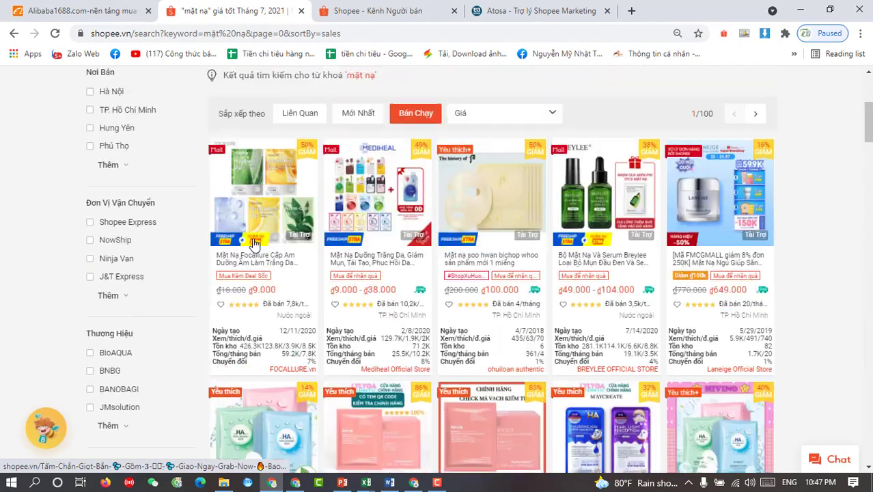
click(246, 102)
triple_click(247, 100)
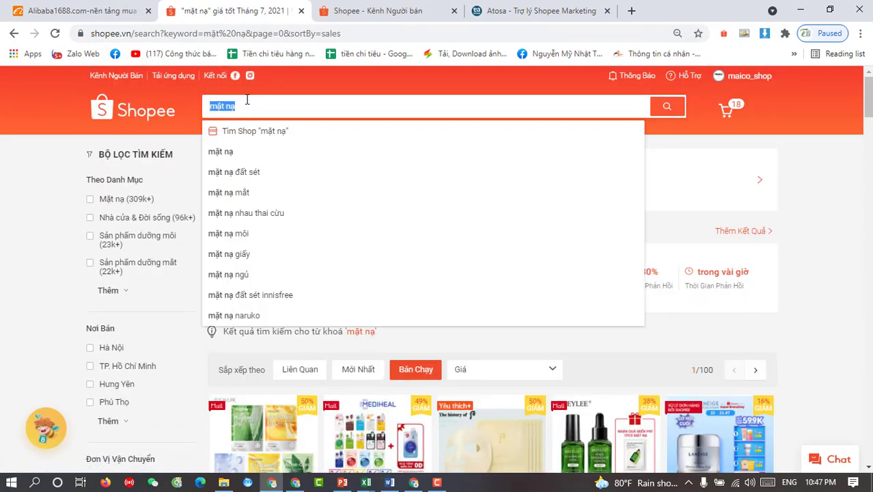
text(mặt nạ dưỡng da)
key(Return)
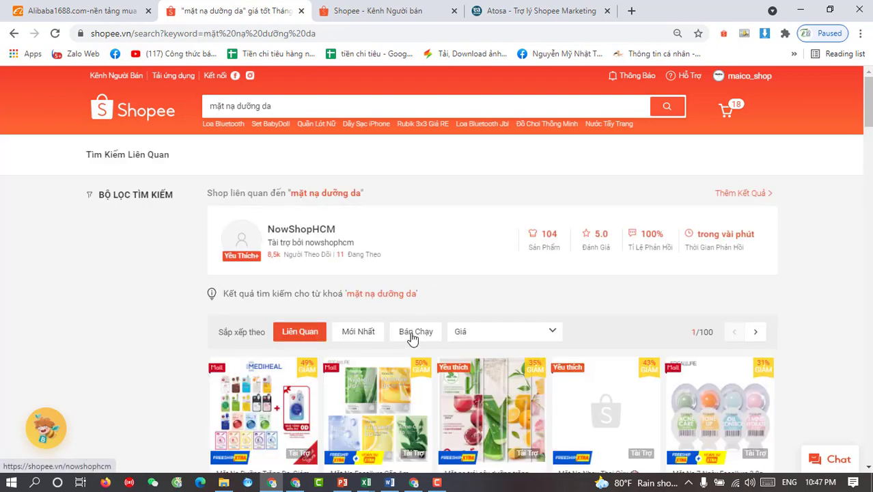
Sort the mặt nạ dưỡng da results by Bán Chạy and examine the top listings' sales and prices
click(414, 333)
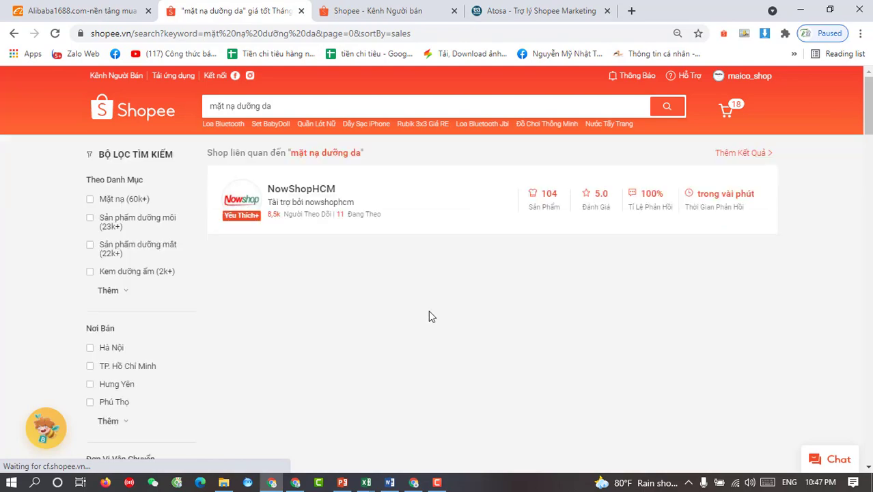
scroll(428, 310, down, 5)
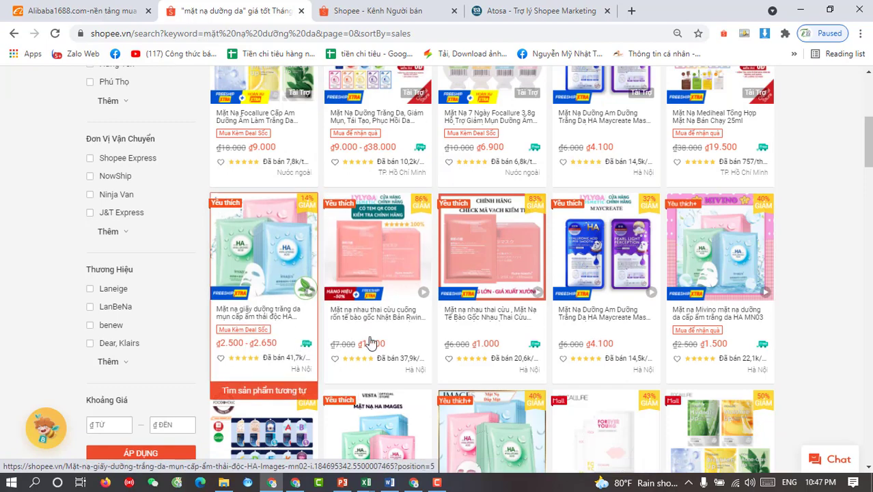
scroll(332, 358, down, 2)
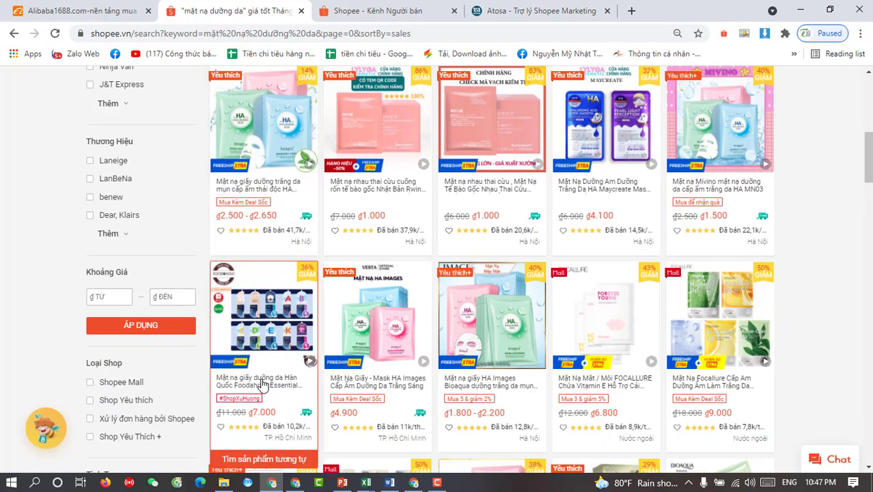
scroll(265, 342, up, 1)
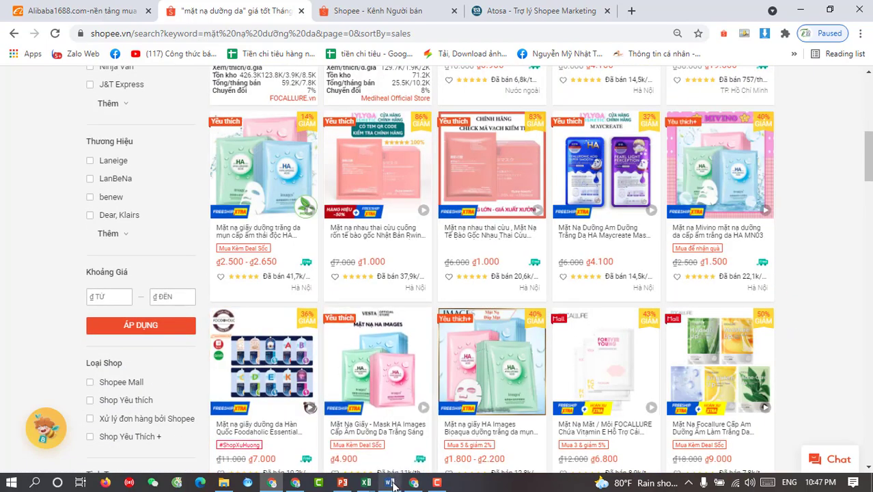
Examine the mặt nạ dưỡng da listings down to the last non-sponsored row of the first results page for their monthly sales
scroll(854, 244, down, 15)
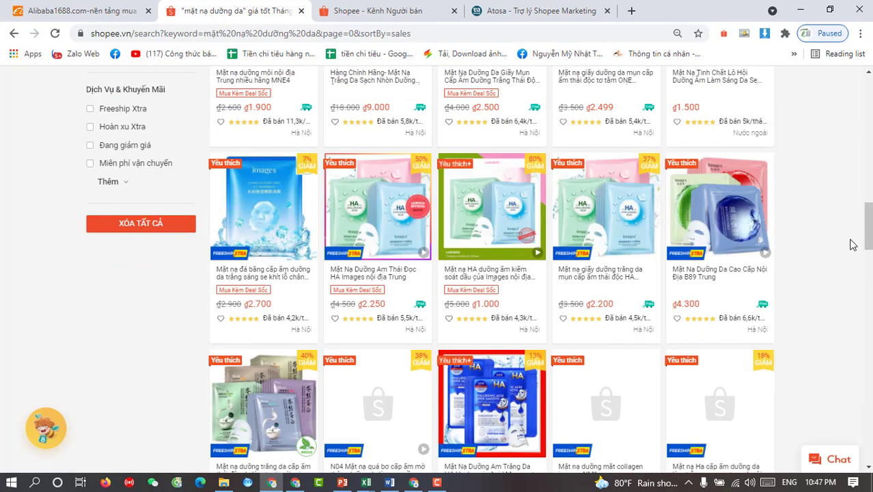
scroll(852, 244, down, 1)
scroll(852, 244, down, 5)
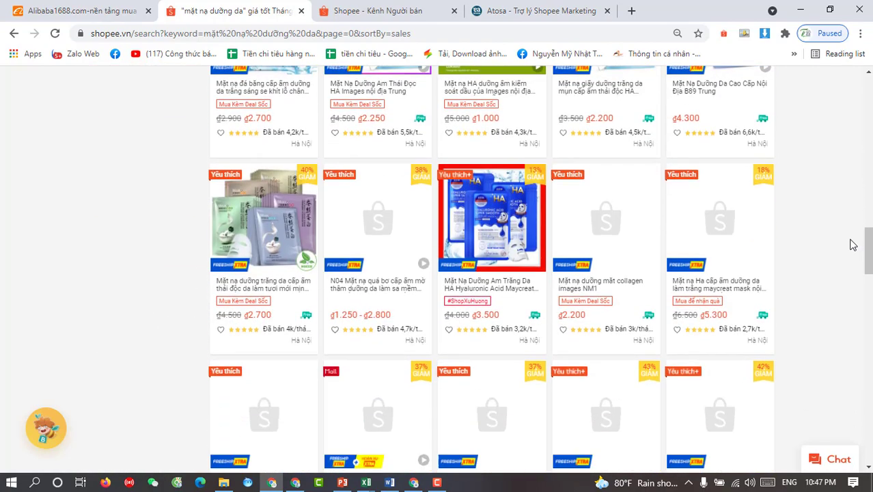
scroll(852, 245, down, 6)
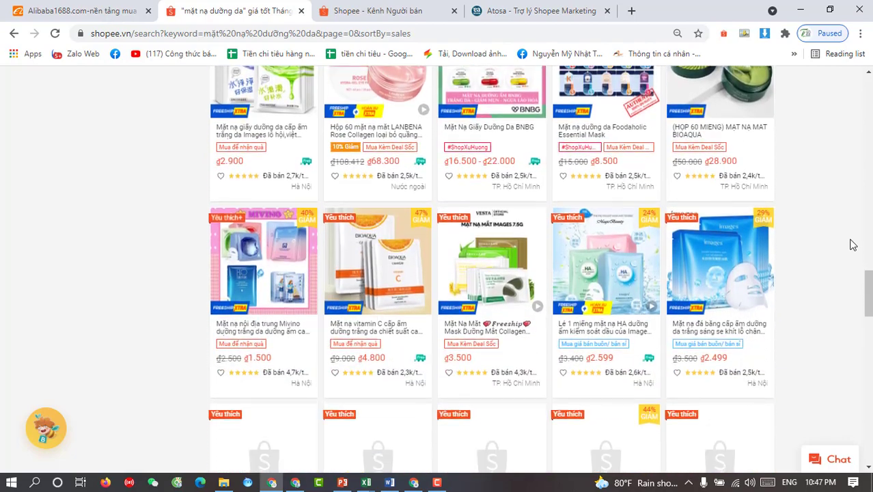
scroll(853, 245, down, 5)
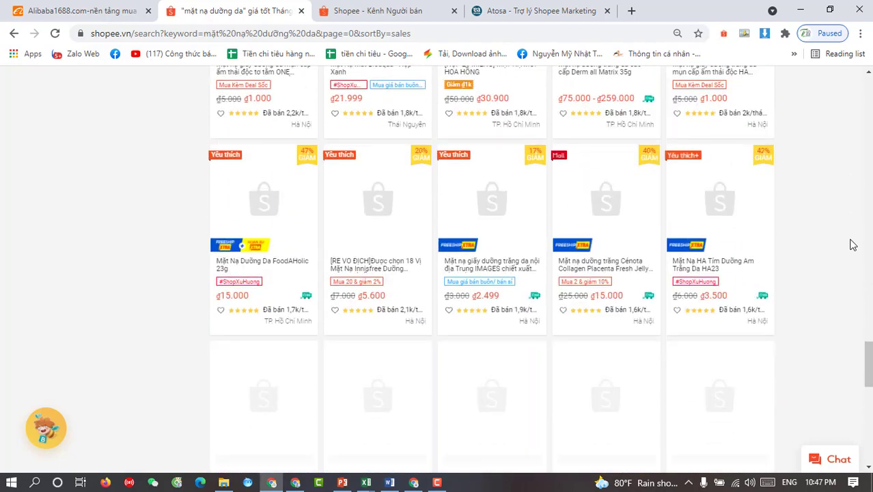
scroll(851, 244, down, 3)
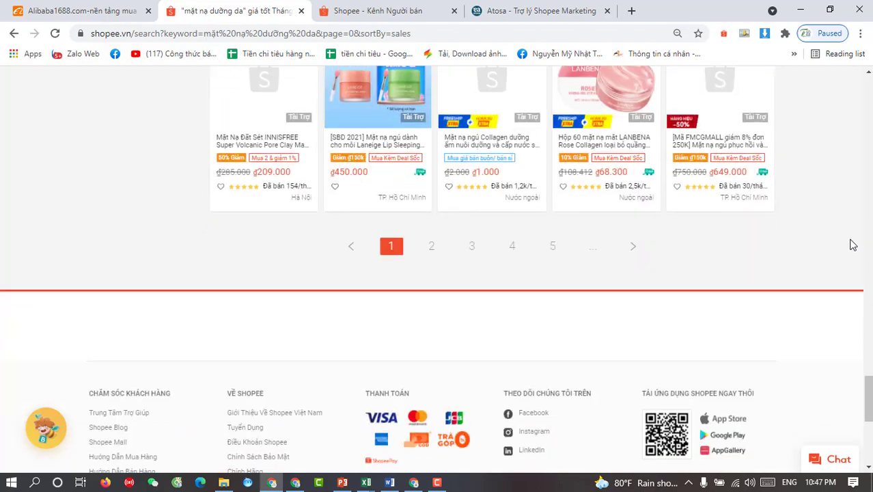
scroll(733, 312, up, 6)
scroll(770, 348, down, 2)
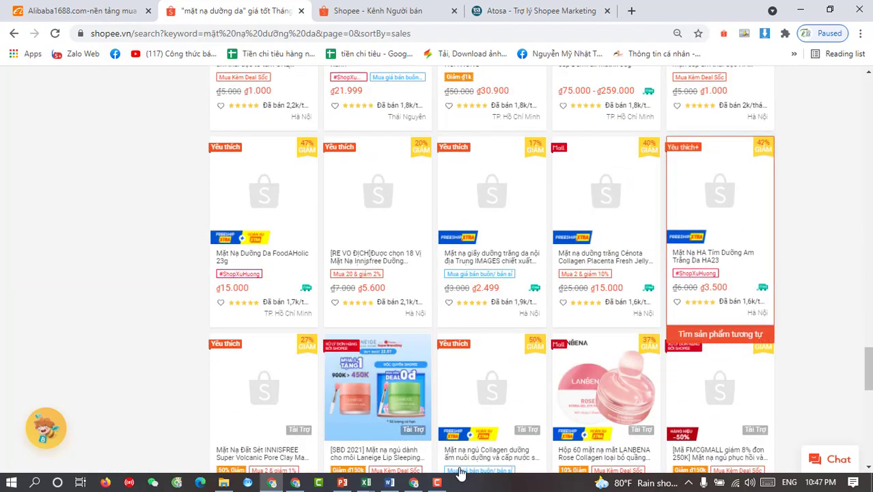
Return to the mặt nạ workbook in Excel and set the lượt bán figure for mặt nạ dưỡng da in D5 to 1600
mouse_move(365, 482)
click(434, 423)
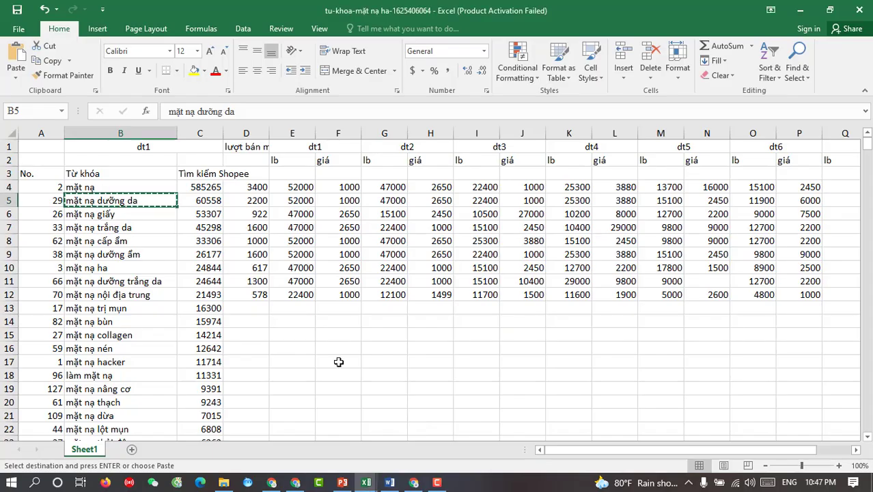
click(260, 201)
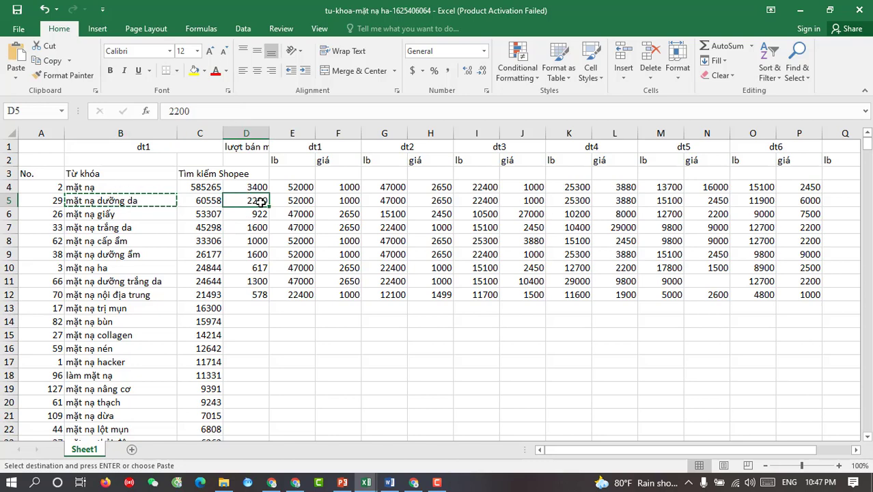
text(1600)
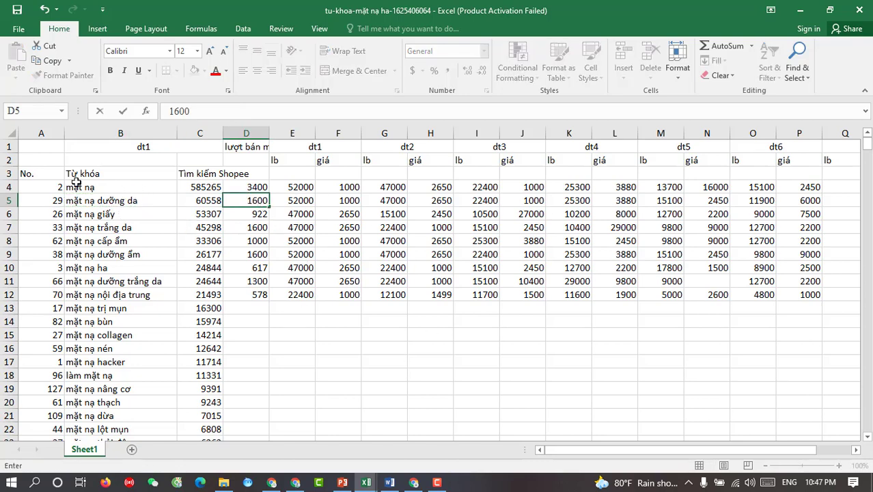
Review the keyword rows from row 4 downwards and the lượt bán figures in column D
drag(8, 186, 6, 335)
drag(9, 186, 5, 417)
mouse_move(262, 187)
mouse_down()
mouse_move(261, 296)
mouse_move(258, 192)
mouse_up()
click(369, 333)
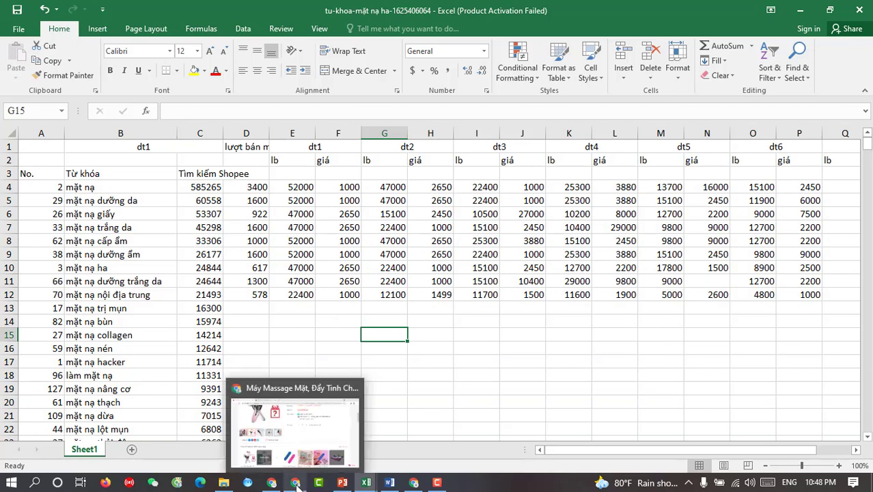
Enter the note "rất quan trọng. Yêu cầu các bạn liệt kê chi tiết cho mình." in H16 below the keyword data
click(439, 349)
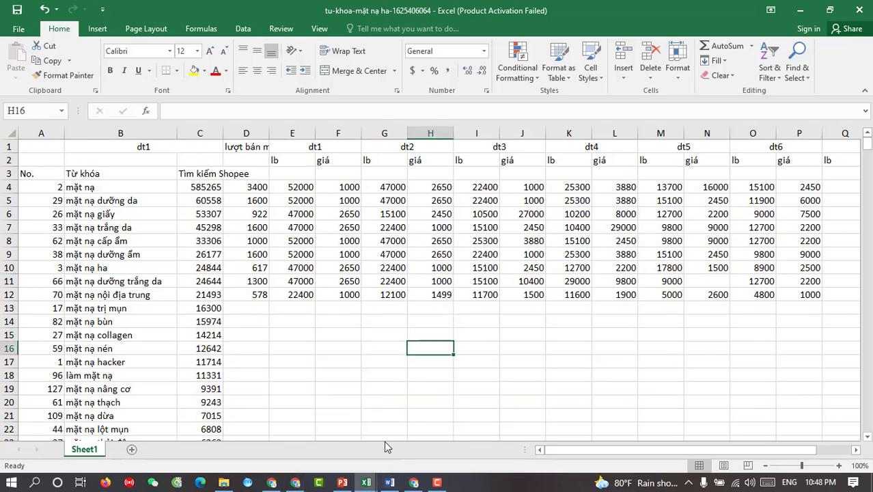
text(rat quan t)
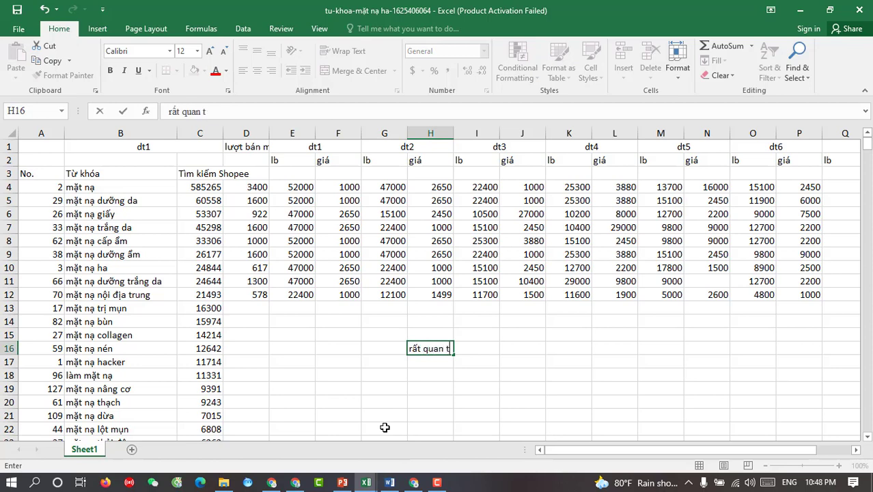
text(rọng . Yêu cầu các bạn liệt )
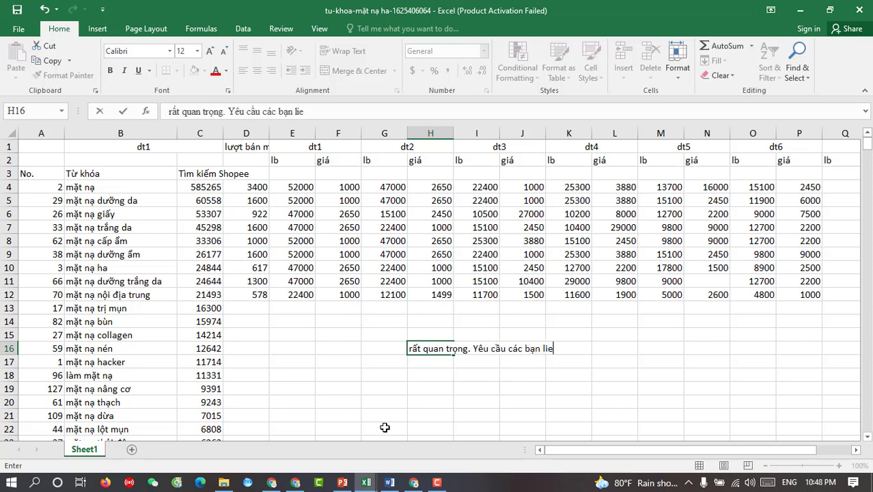
text(kê chi t)
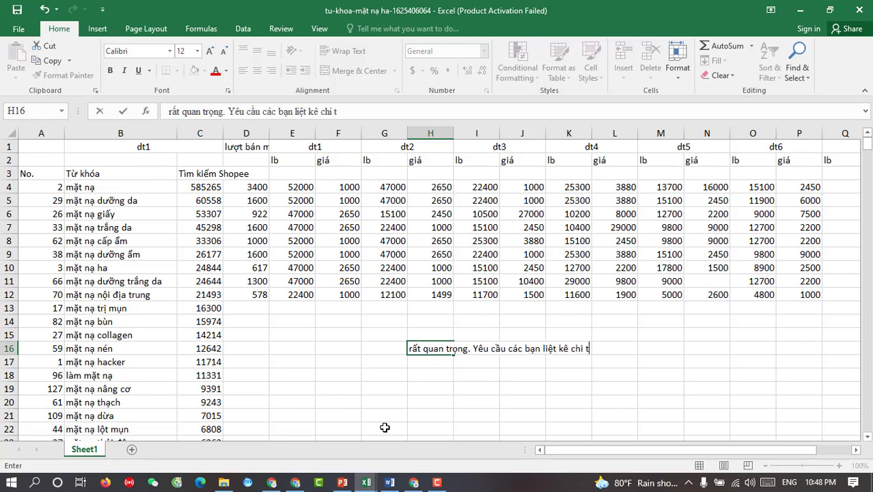
text(iết cho mình)
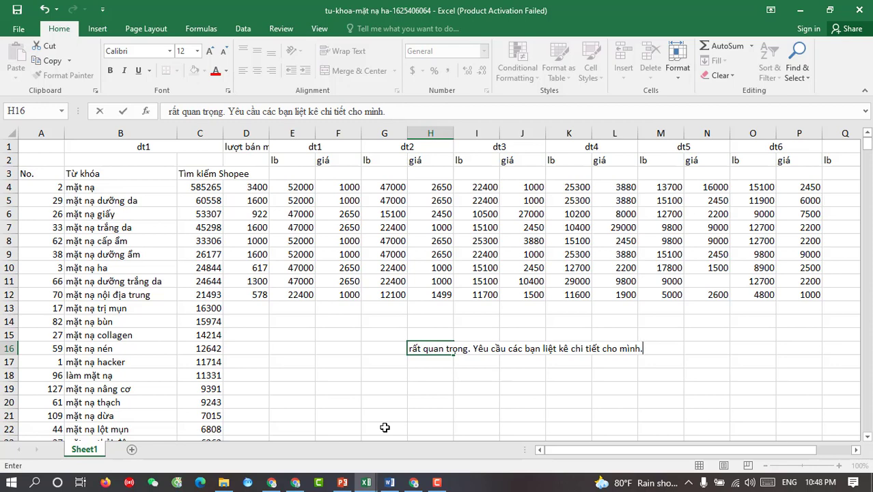
text(.)
click(91, 191)
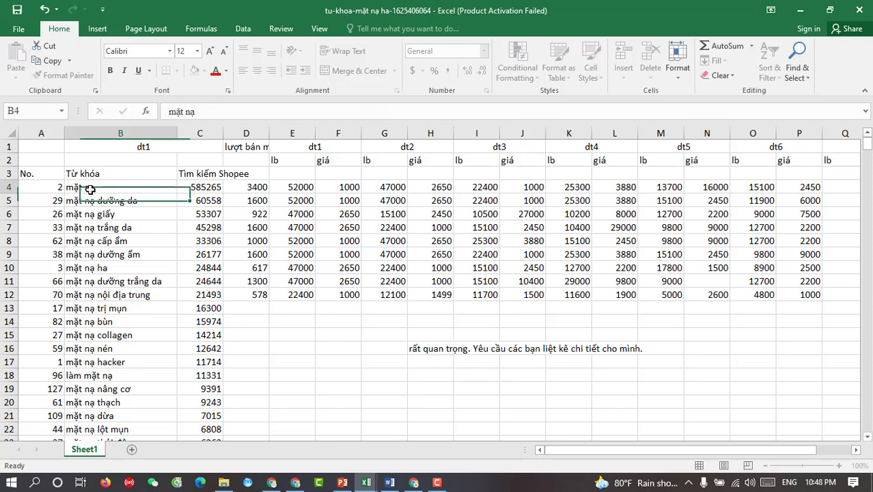
click(202, 190)
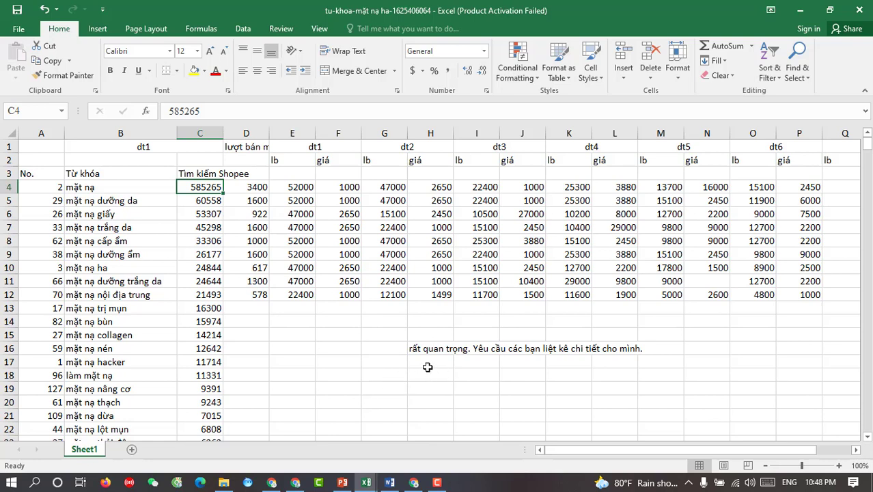
Enter "tìm theo từ khóa chính." in H15, directly above the existing note
click(414, 336)
text(tim theo )
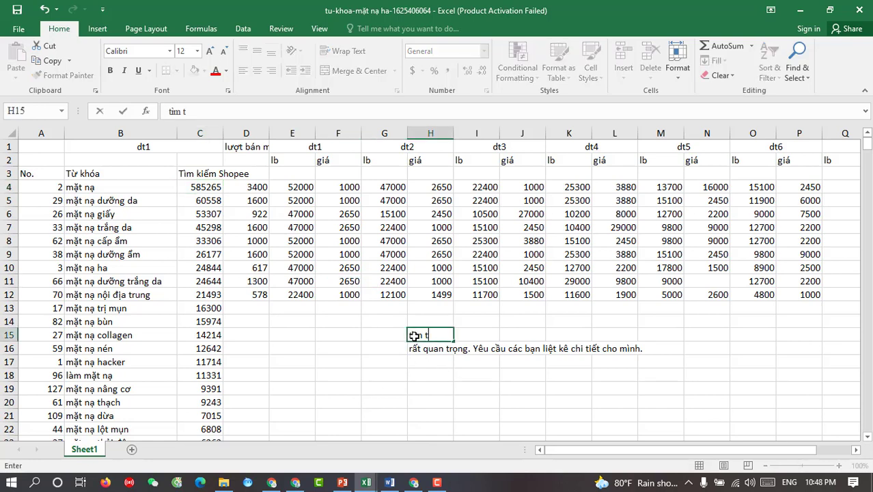
text(từ khóa c)
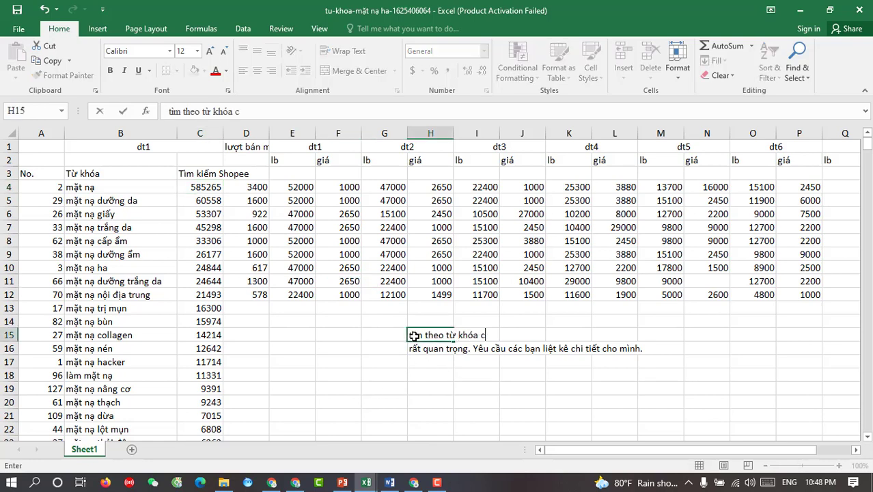
text(hính.)
key(Return)
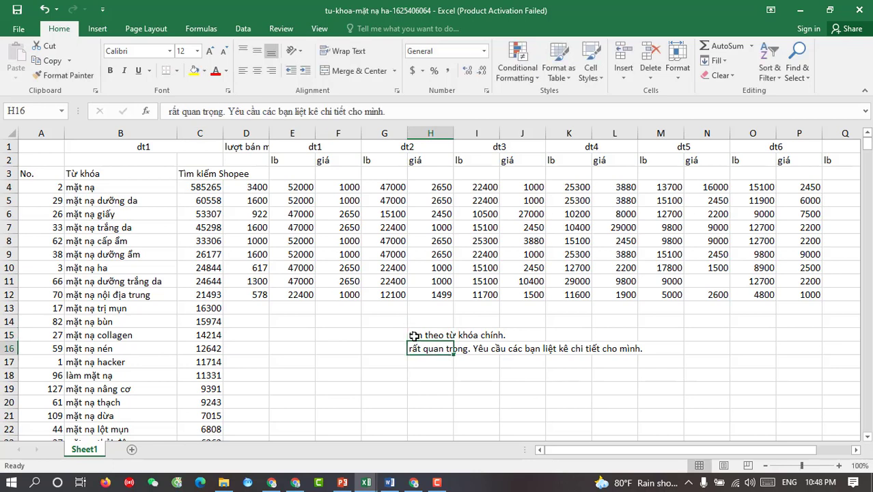
List the example keywords "áo polo nam", "áo thun nam" and "quần âu nam" in H18 to H20
click(423, 375)
text(áo polo nam)
key(Return)
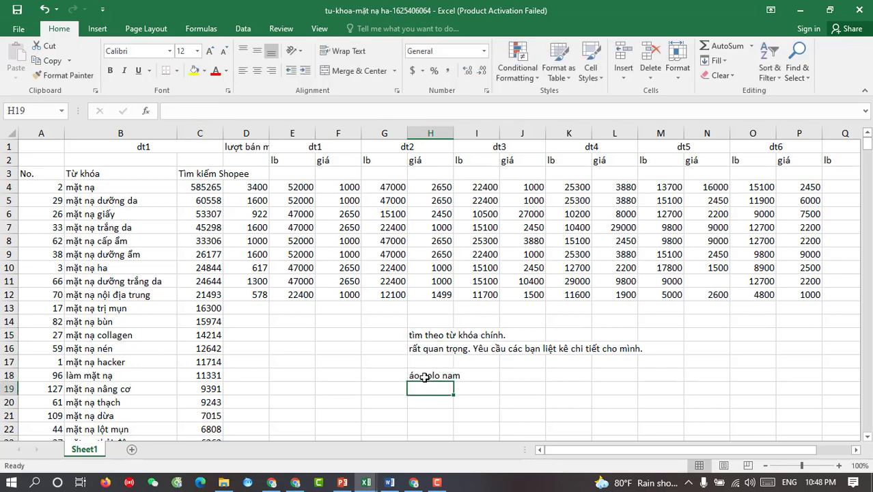
text(áo thun)
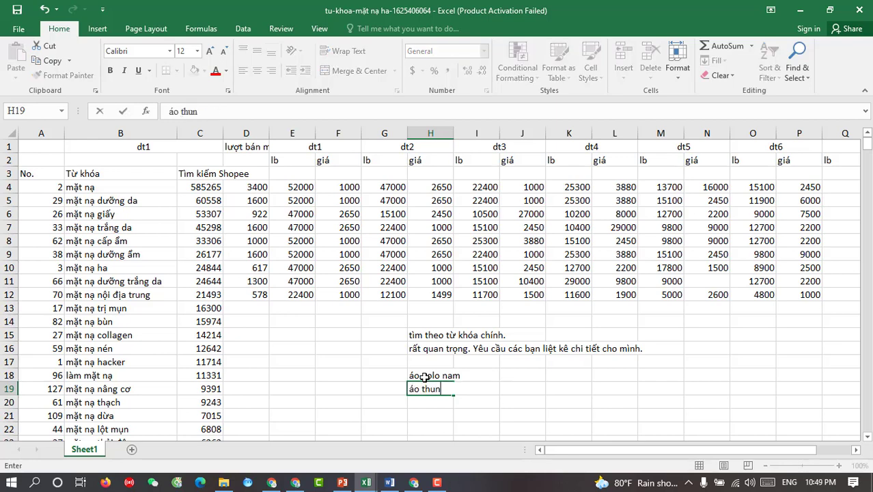
key(BackSpace)
key(BackSpace)
text(un nam)
key(Return)
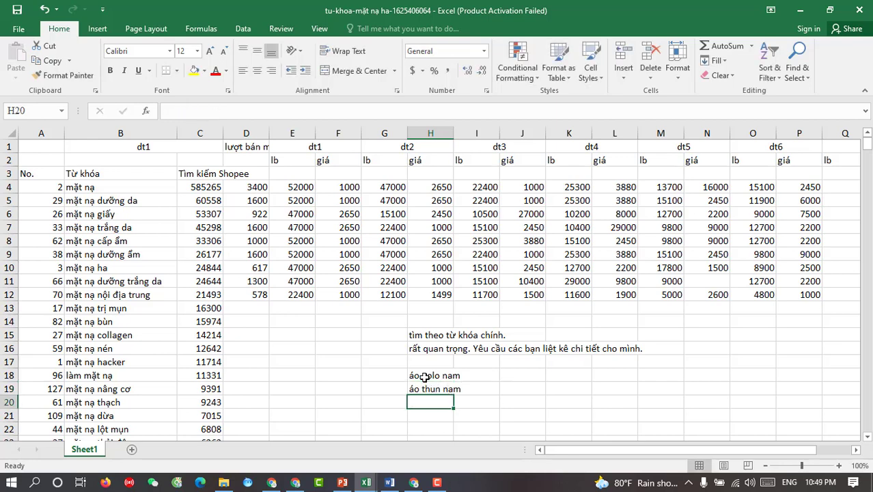
text(qâu)
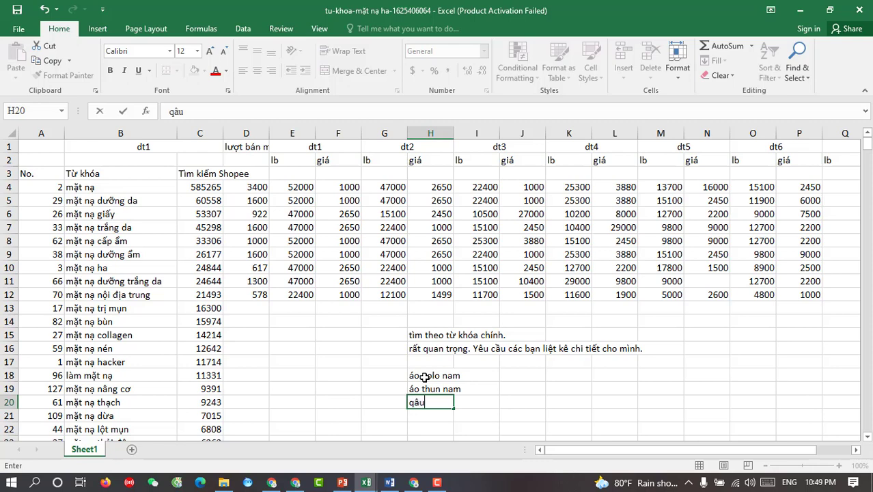
text(uân)
text( âu nam)
key(Return)
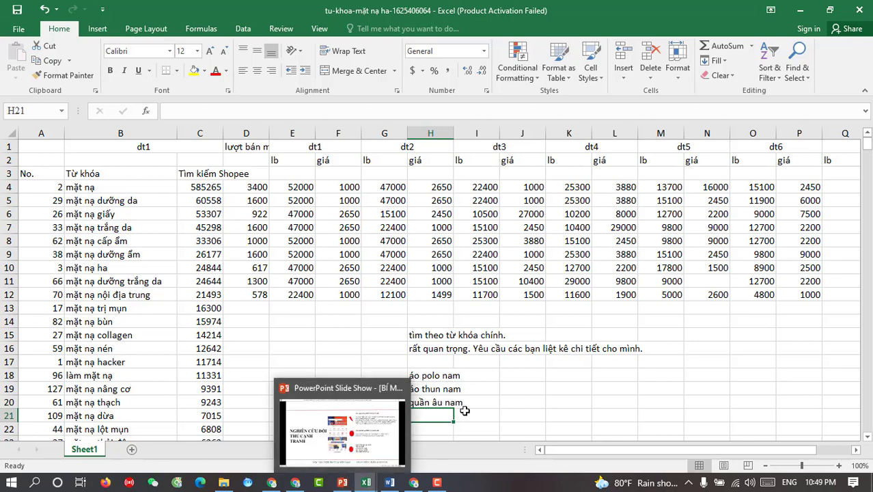
Enter "6 đối thủ. Về lượt bán và giá sản phẩm trong bán chạy đối với từng từ khóa" in H21
click(424, 362)
scroll(429, 364, down, 2)
click(425, 336)
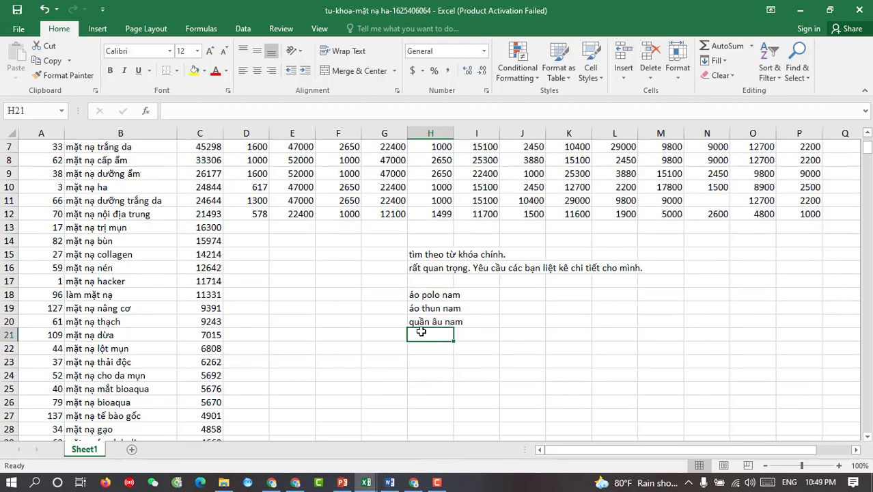
scroll(195, 325, up, 2)
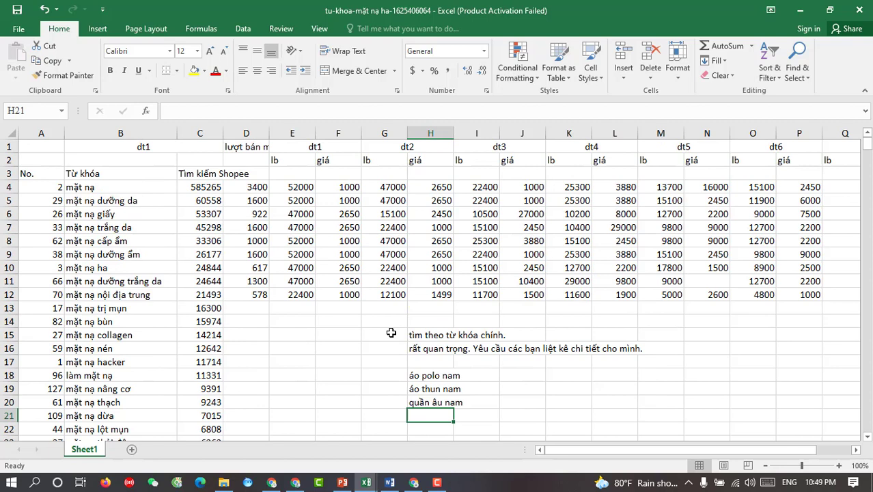
text(6 đối thu)
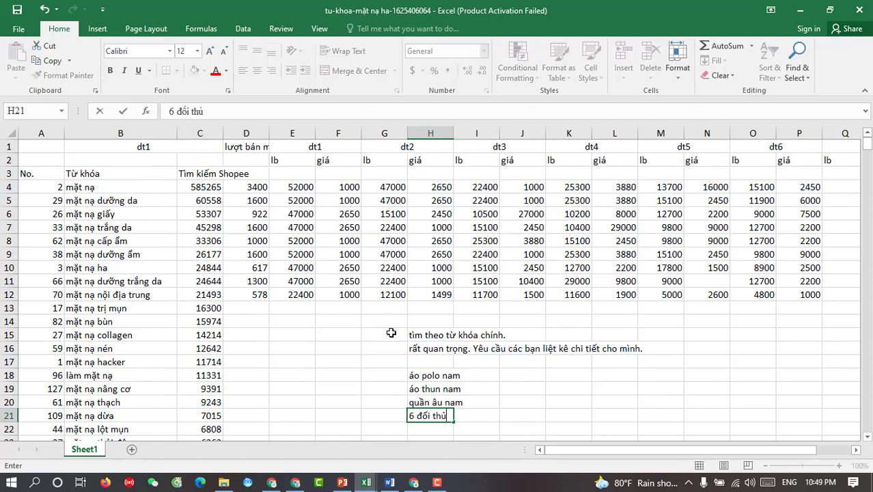
text(. Về lượt bán vaf gi)
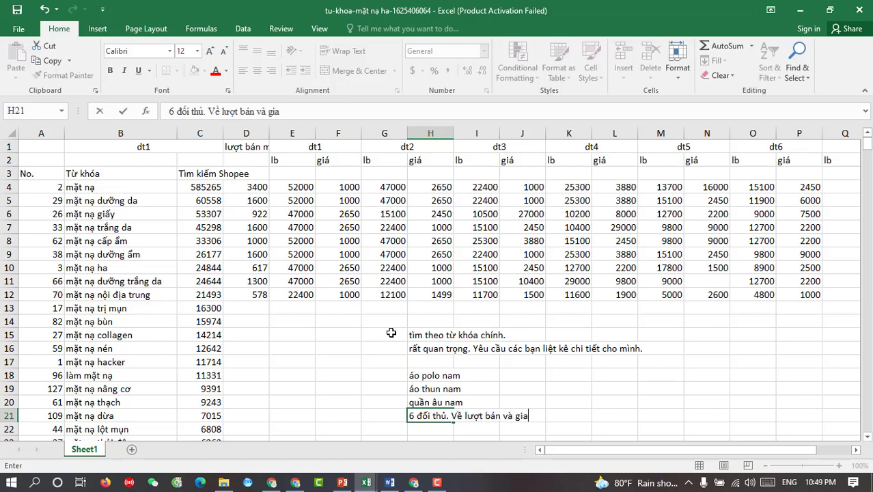
text(as sanr phaam)
text(r trong bans)
text( ch)
text(ayj ddoois tuw)
key(BackSpace)
text(vowis tuwngf tuwf khoas)
key(Return)
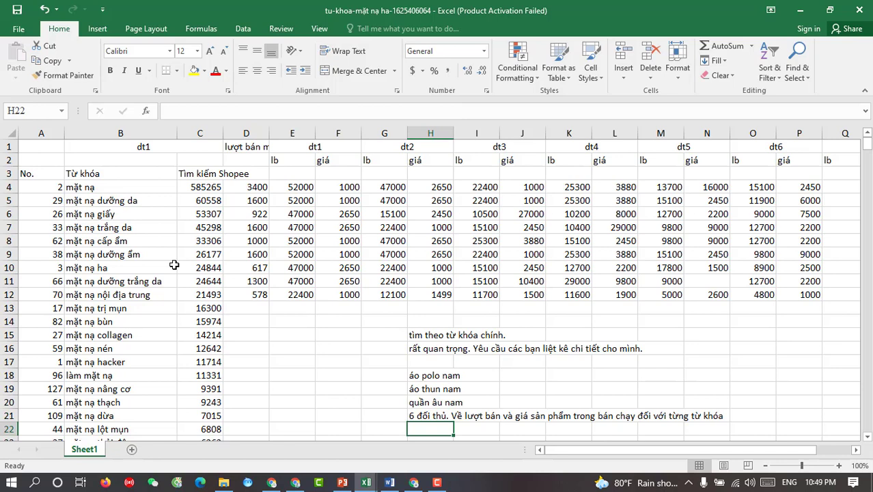
Enter "phân tích 15 từ khóa" in H22 and select the keywords in B4 to B21
text(phaan tichs)
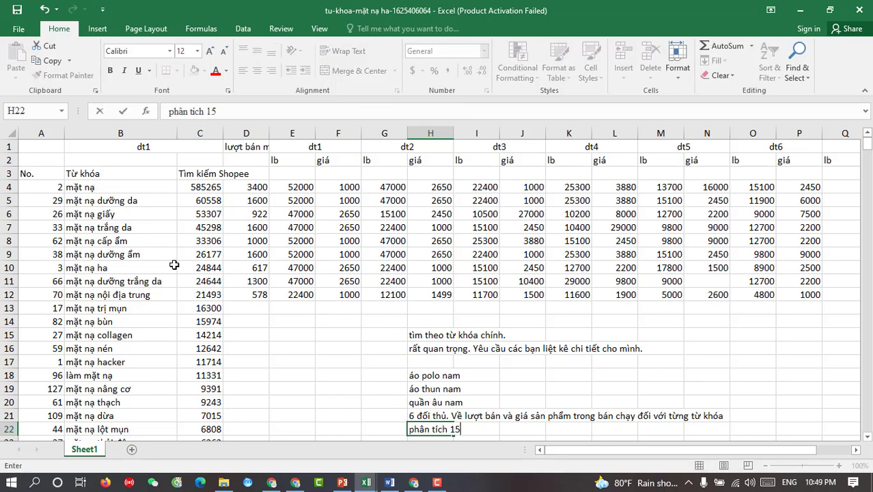
text( 15 tuwf khoas)
key(Return)
scroll(168, 258, up, 1)
drag(88, 188, 73, 416)
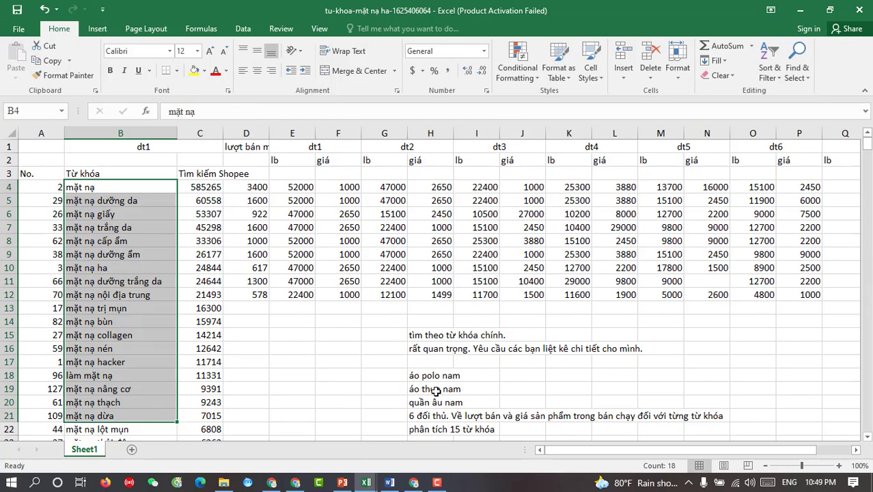
scroll(413, 387, down, 2)
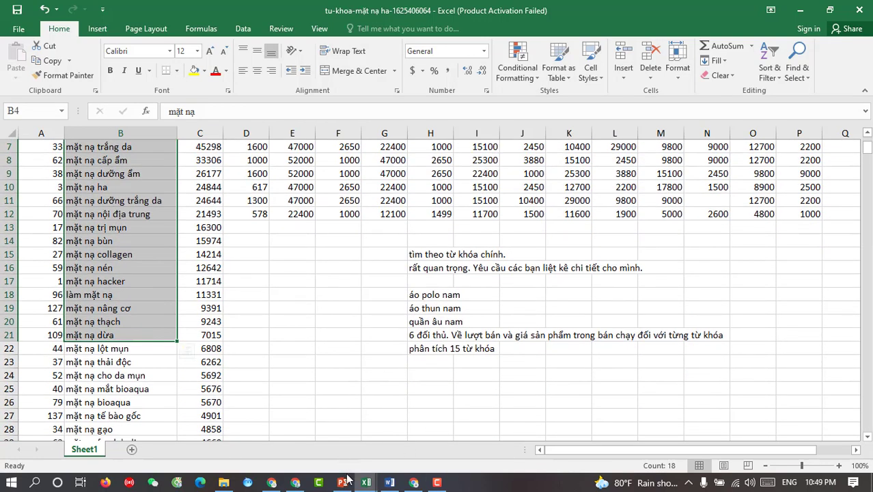
Switch to the PowerPoint slide show, advance to the exercise slide 12 and exit the show
mouse_move(344, 482)
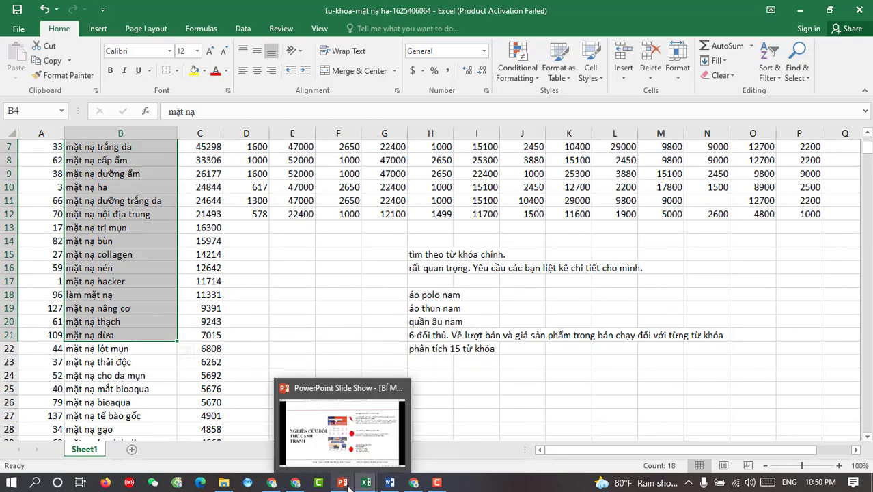
click(349, 444)
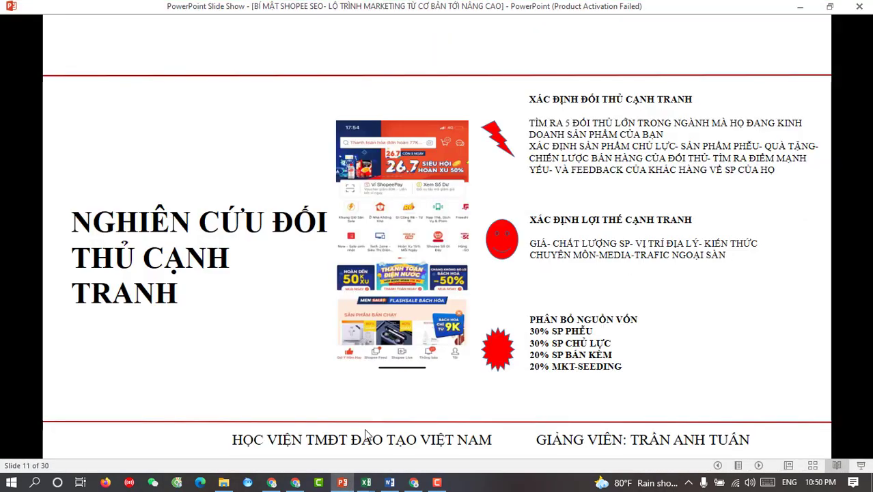
click(417, 288)
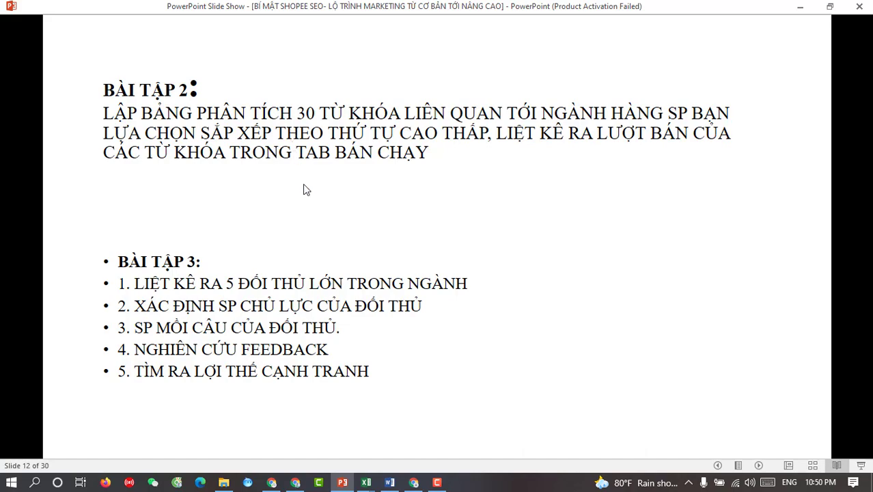
key(Escape)
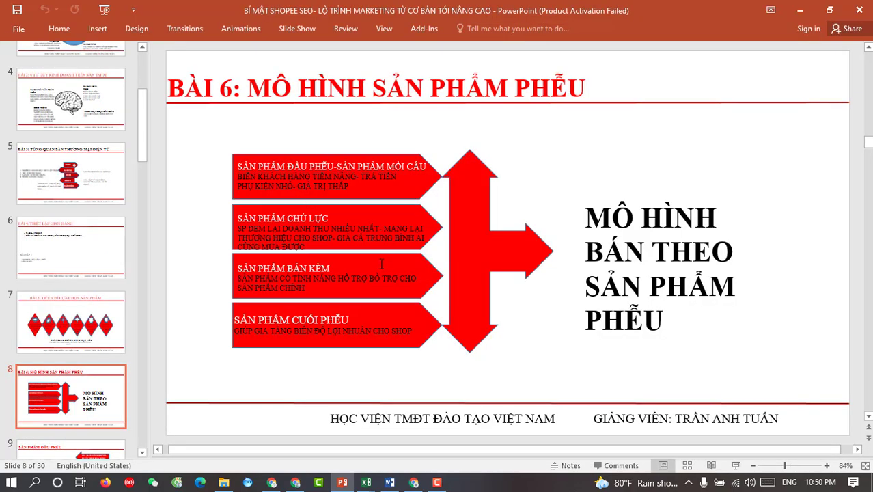
Change the number of keywords in the Bài tập 2 text on slide 12 to 15-30
scroll(381, 265, down, 4)
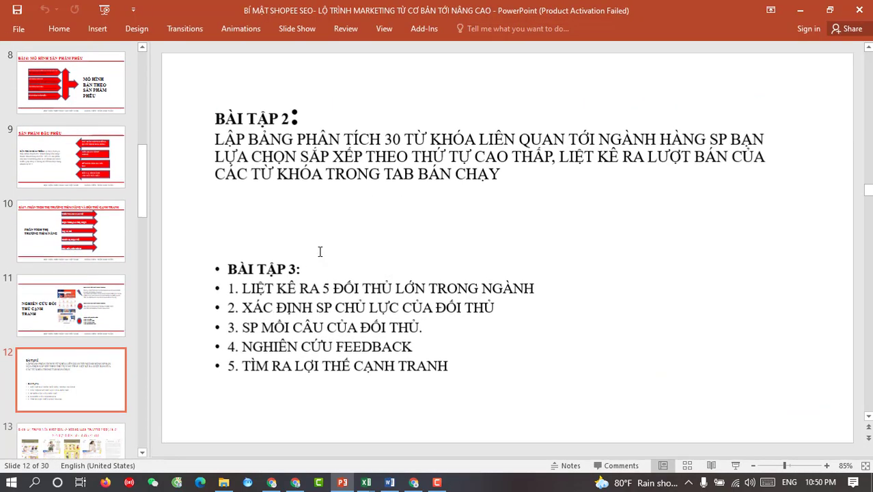
click(387, 139)
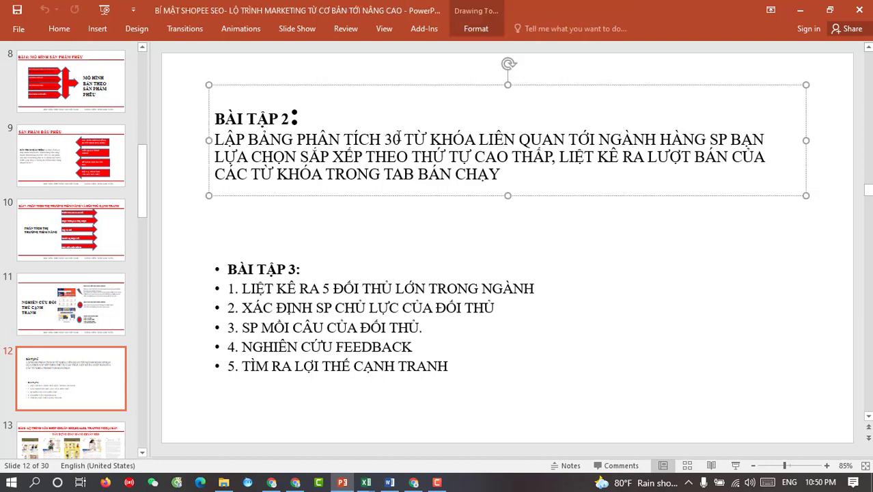
drag(400, 139, 386, 139)
key(BackSpace)
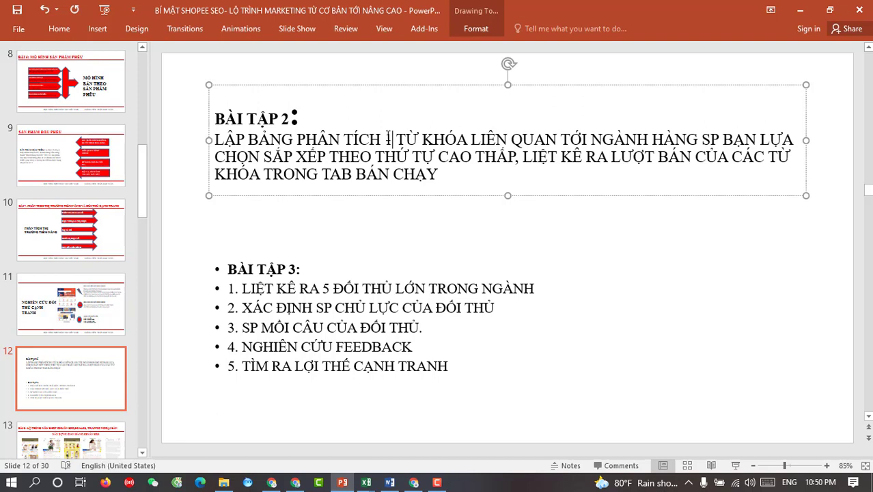
text(15-30)
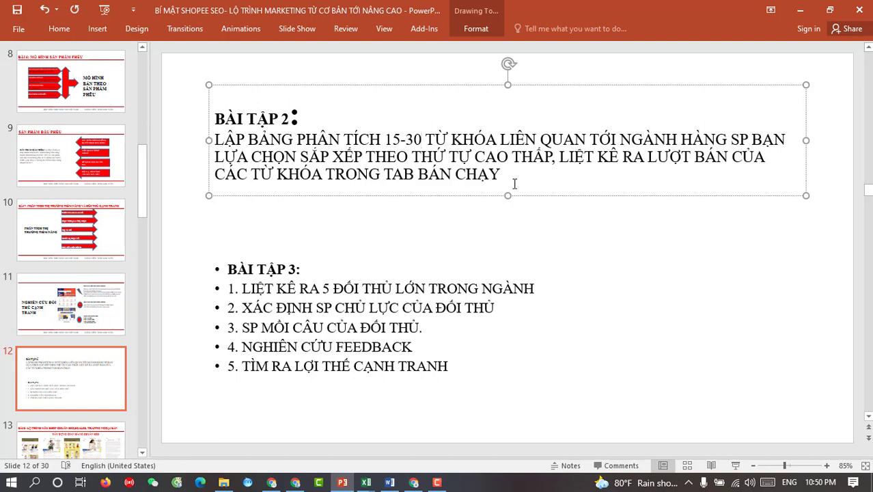
Examine the Bài tập 2 assignment and the five Bài tập 3 tasks on slide 12
click(295, 288)
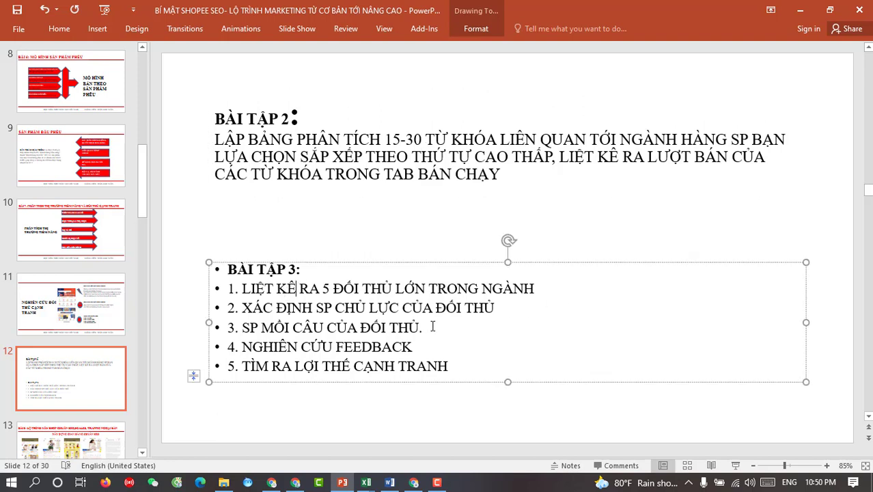
drag(457, 372, 224, 293)
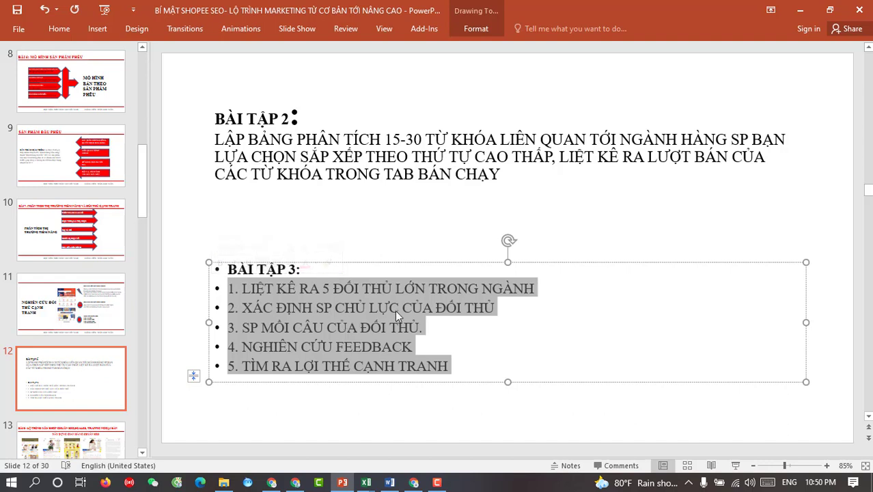
click(442, 326)
click(454, 367)
click(450, 394)
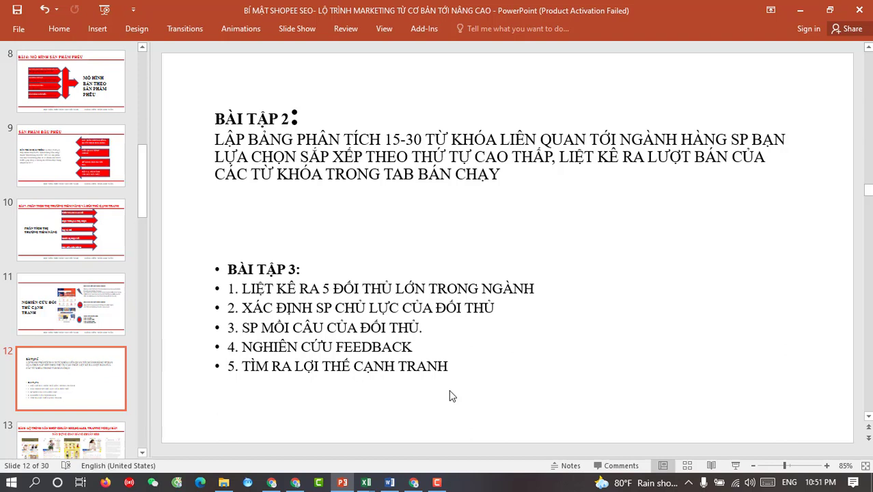
drag(499, 176, 196, 116)
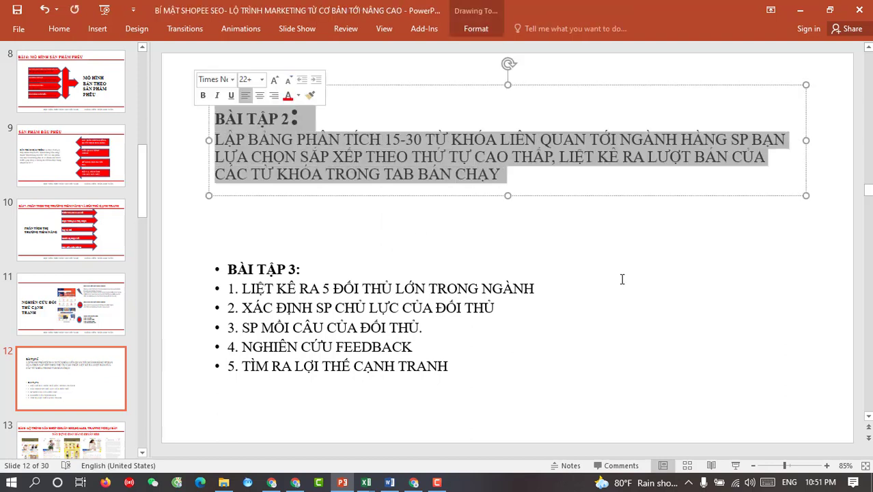
click(468, 369)
drag(449, 367, 220, 268)
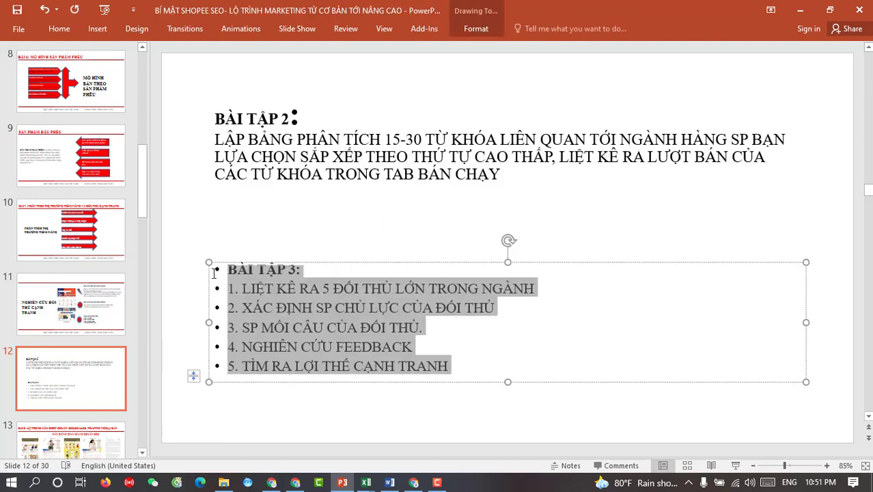
click(470, 369)
drag(462, 365, 220, 274)
click(457, 369)
drag(509, 182, 218, 118)
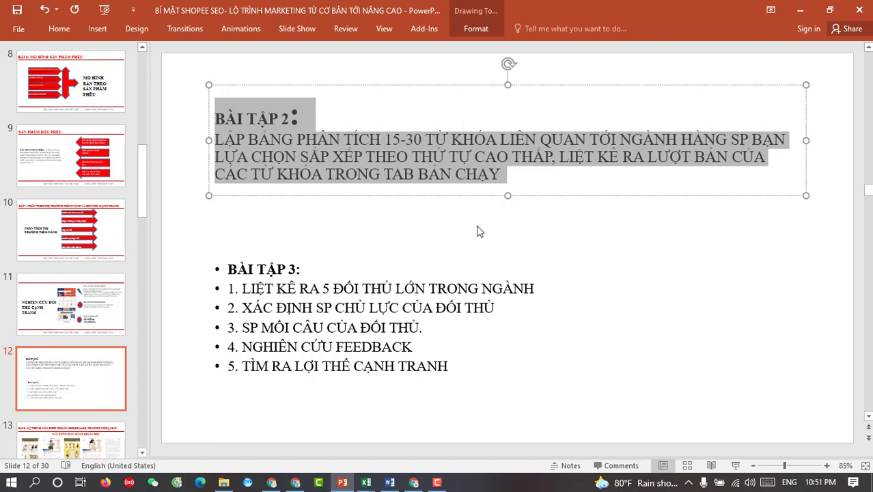
click(520, 173)
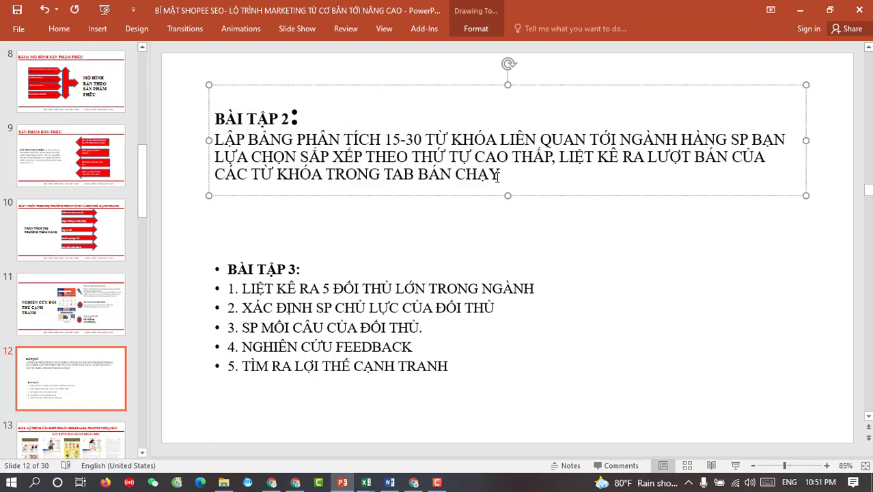